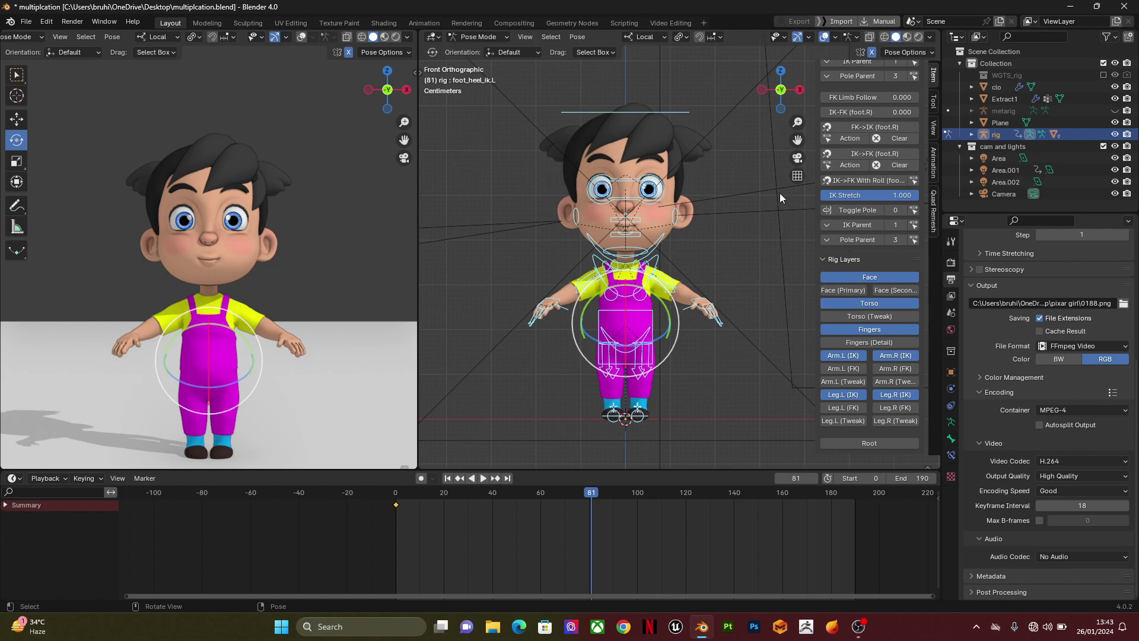
# Step: Zoom out the front view and scrub the timeline back to frame 0
pyautogui.scroll(-2, 643, 140)
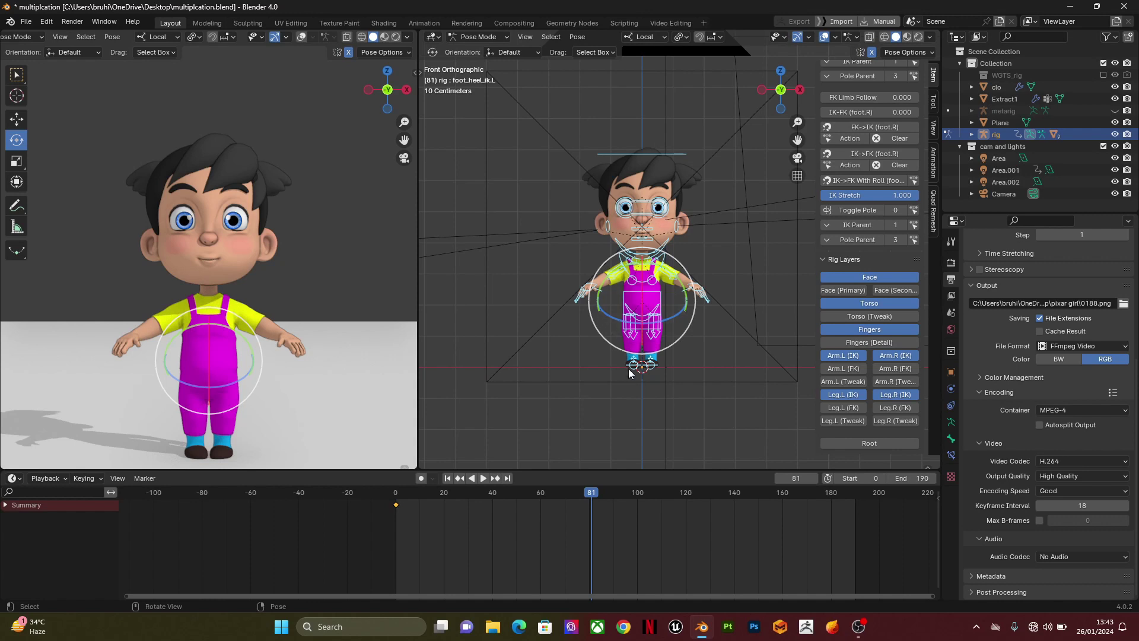
pyautogui.moveTo(562, 507); pyautogui.dragTo(376, 532)
# Step: Select all bones, clear rotation and location to the rest T-pose, and keyframe it at frame 0
pyautogui.press('space')
pyautogui.press('space')
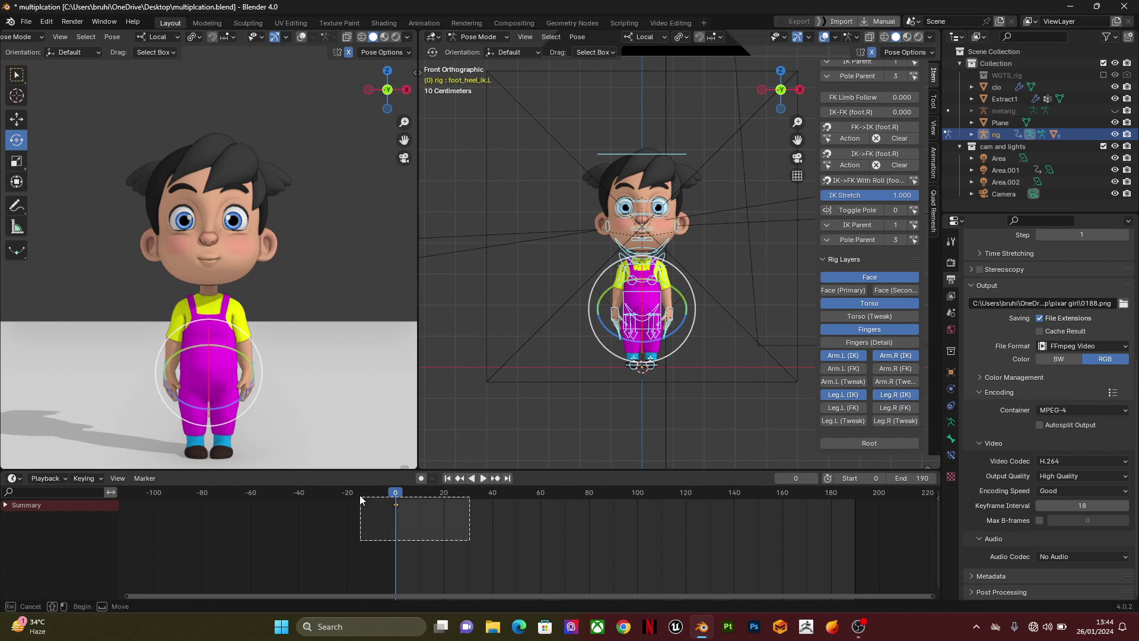
pyautogui.press('i')
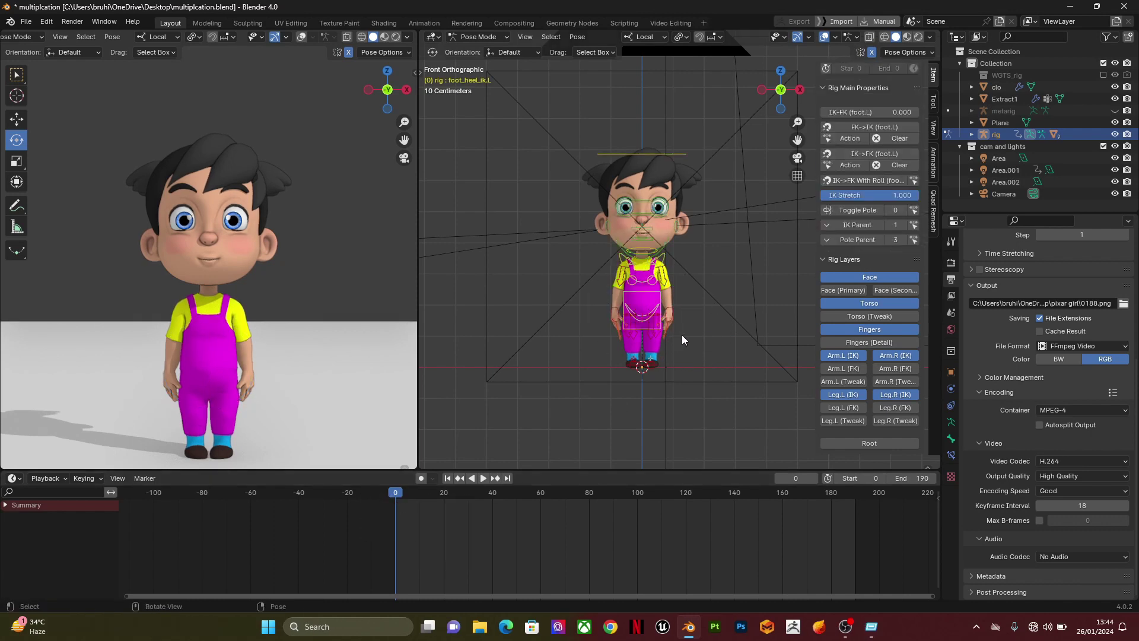
pyautogui.scroll(2, 682, 334)
pyautogui.press('a')
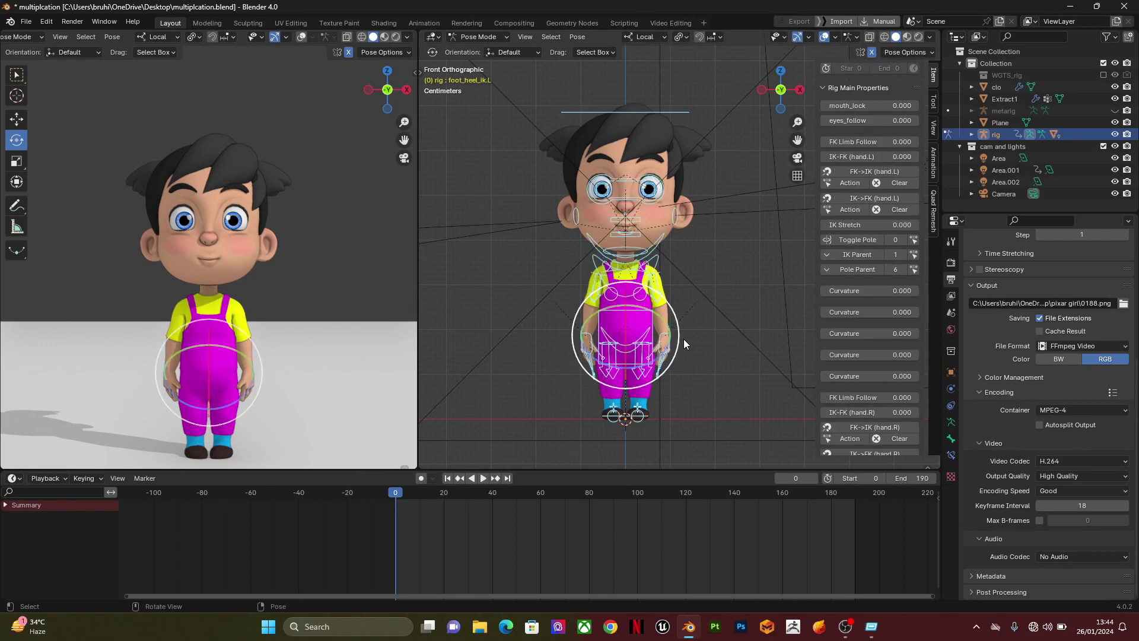
pyautogui.hotkey('alt', 'r')
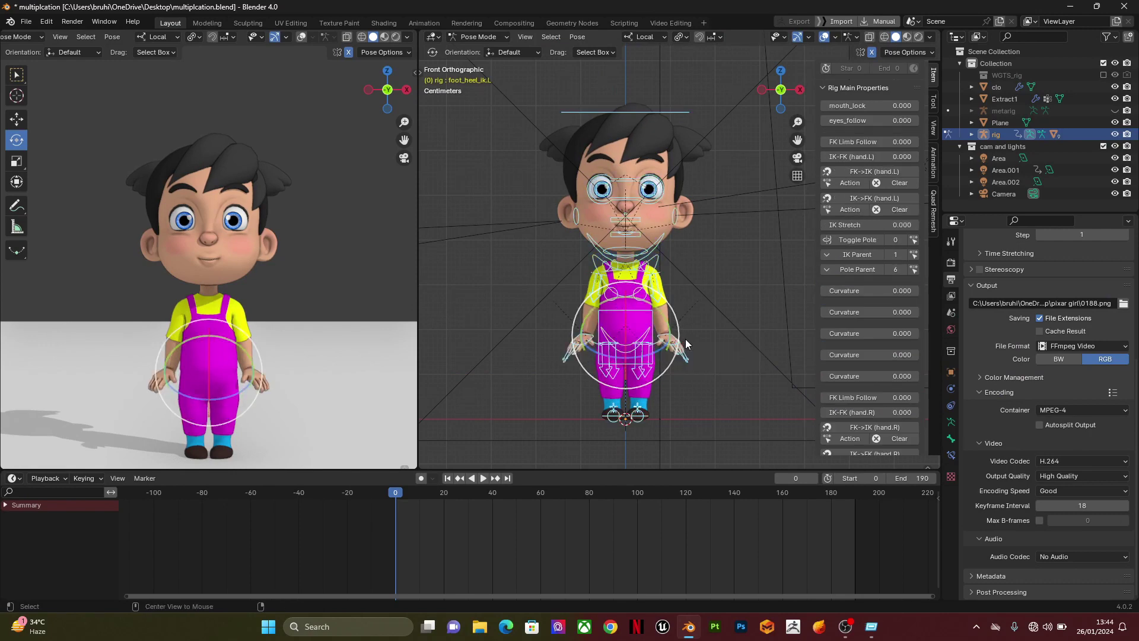
pyautogui.hotkey('alt', 'g')
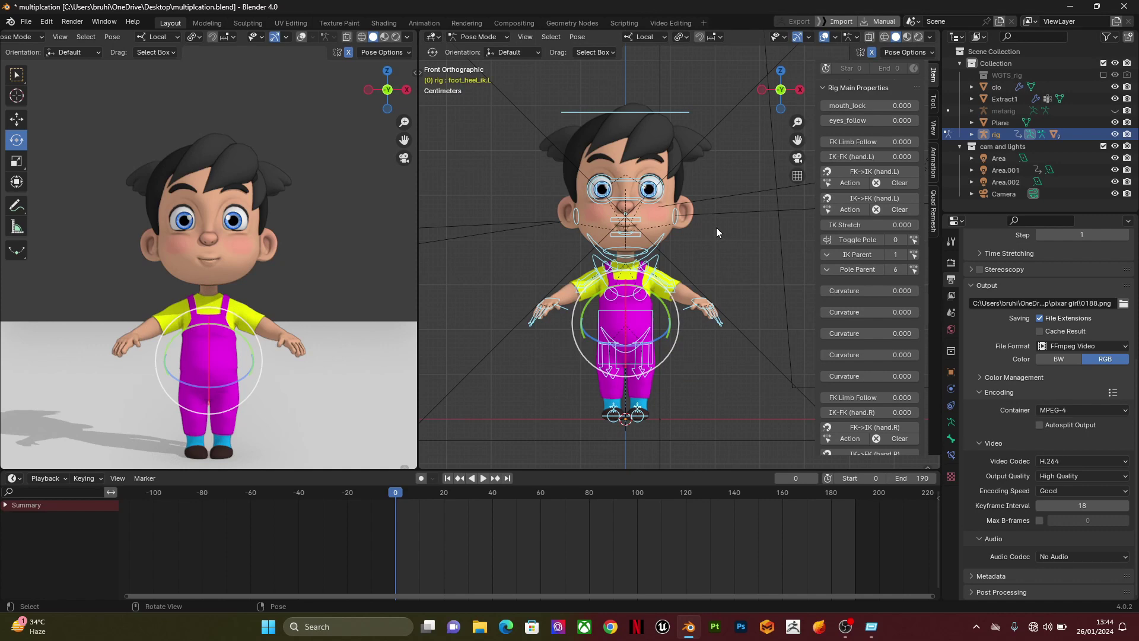
pyautogui.press('i')
# Step: Make Location, Rotation & Scale the active keying set from the Pose menu
pyautogui.click(576, 37)
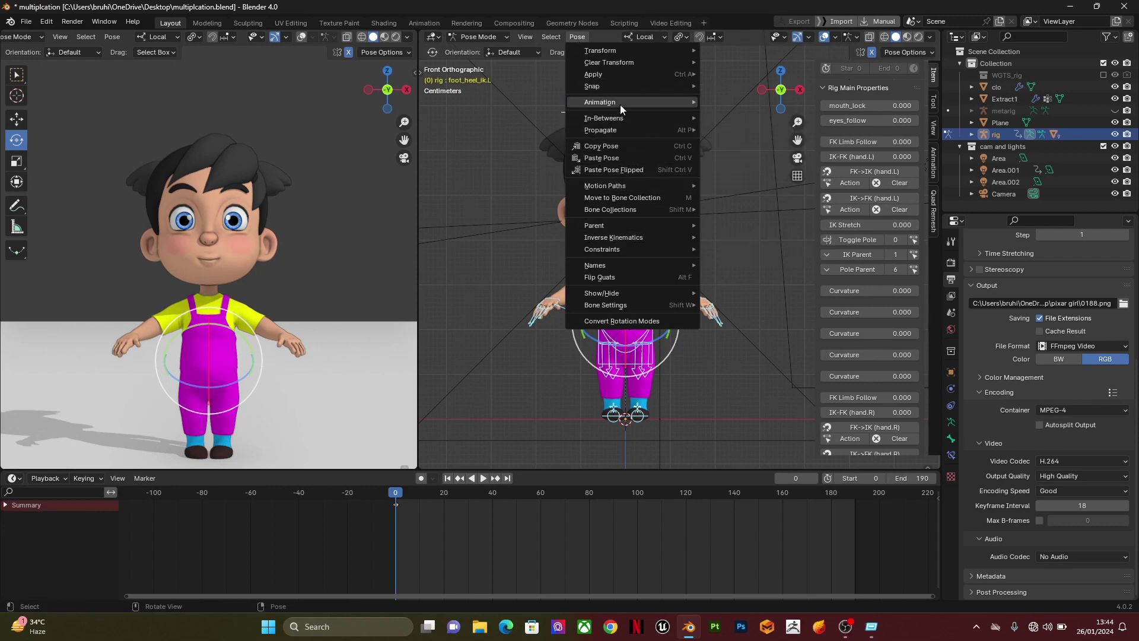
pyautogui.moveTo(620, 103)
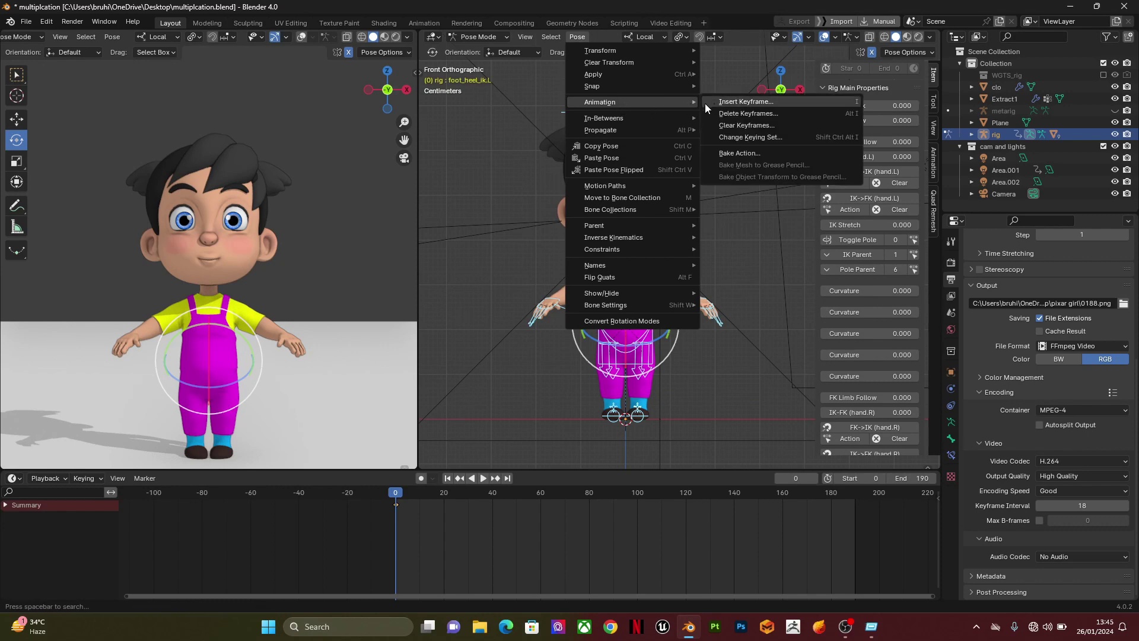
pyautogui.click(733, 138)
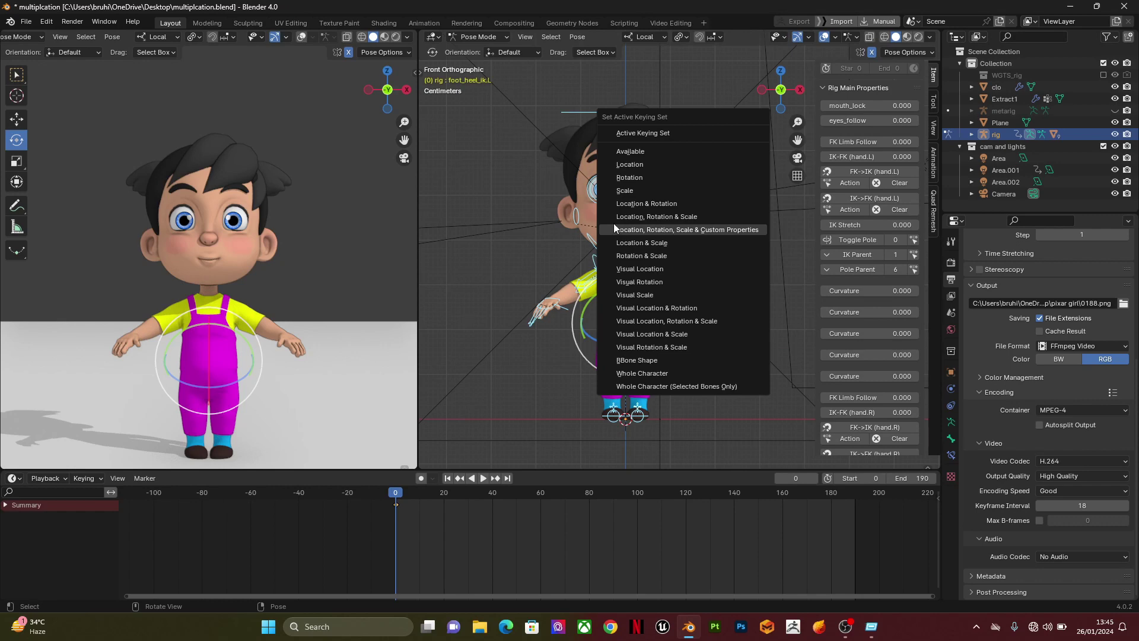
pyautogui.click(688, 216)
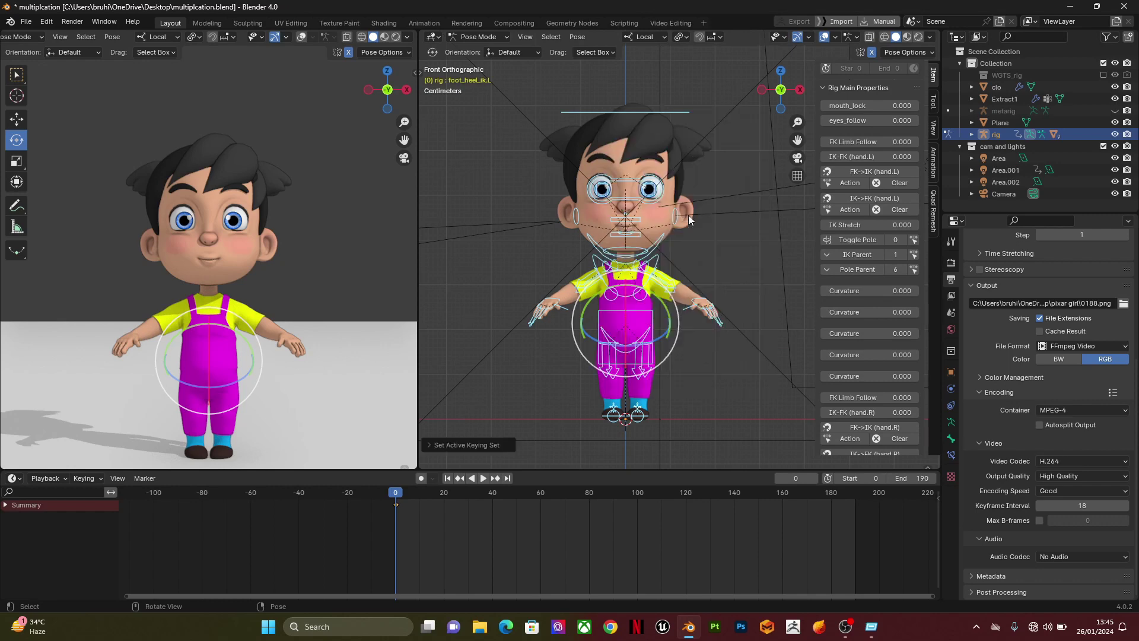
# Step: Key the T-pose on all bones, then start moving hand_ik.L downward
pyautogui.press('i')
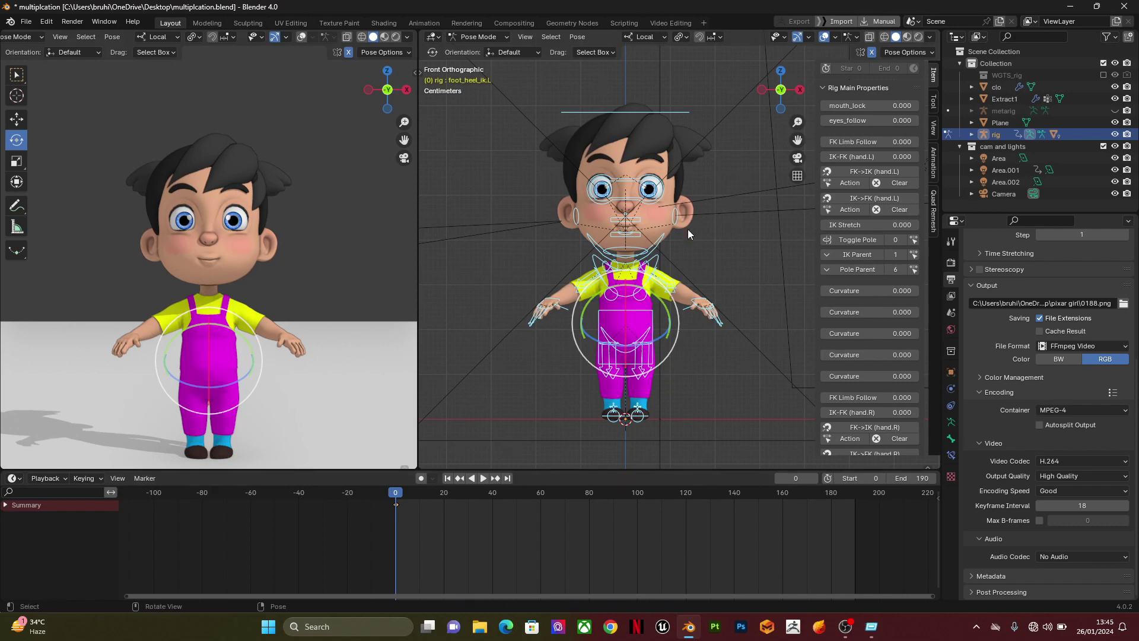
pyautogui.click(706, 302)
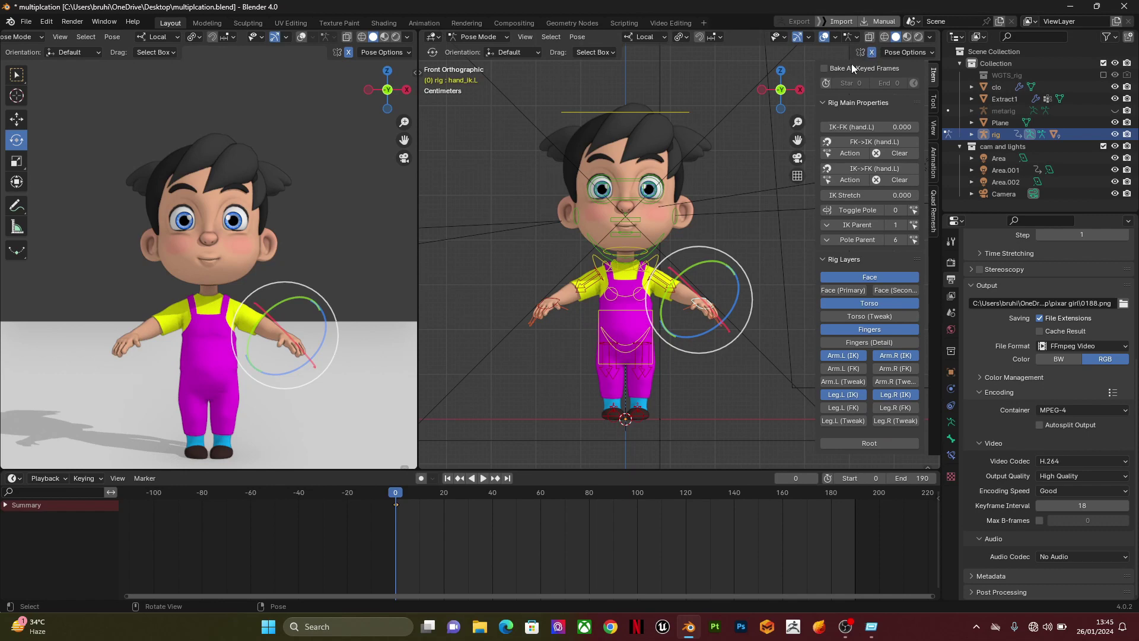
pyautogui.press('g')
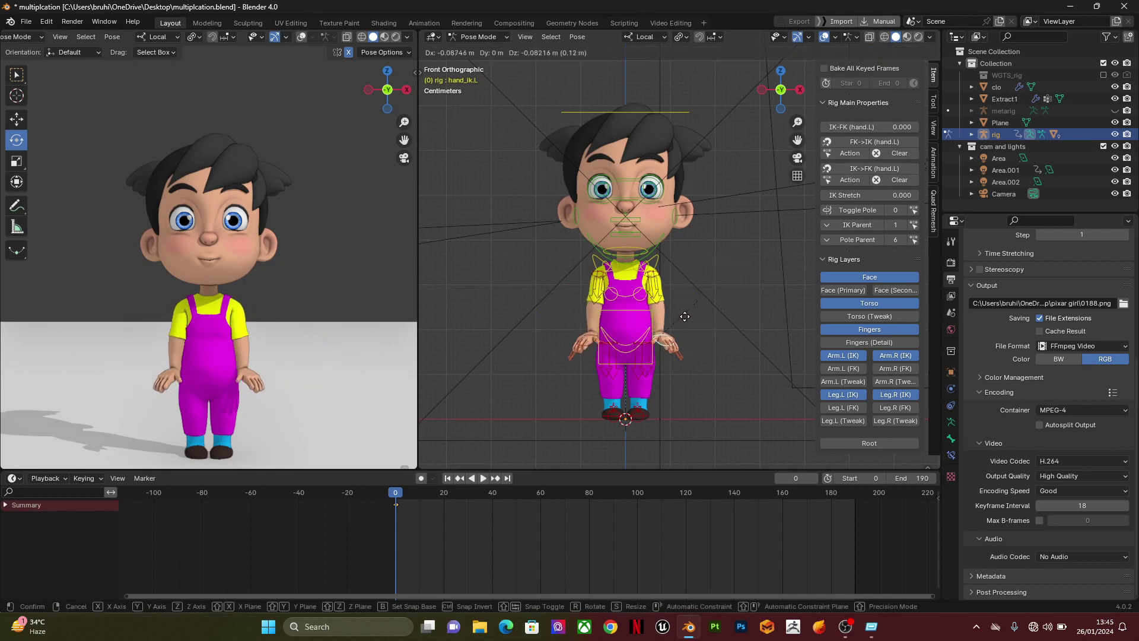
# Step: Drop the hand beside the body, then set the body mesh's Multires viewport level to 0
pyautogui.click(685, 315)
pyautogui.hotkey('ctrl', 'Tab')
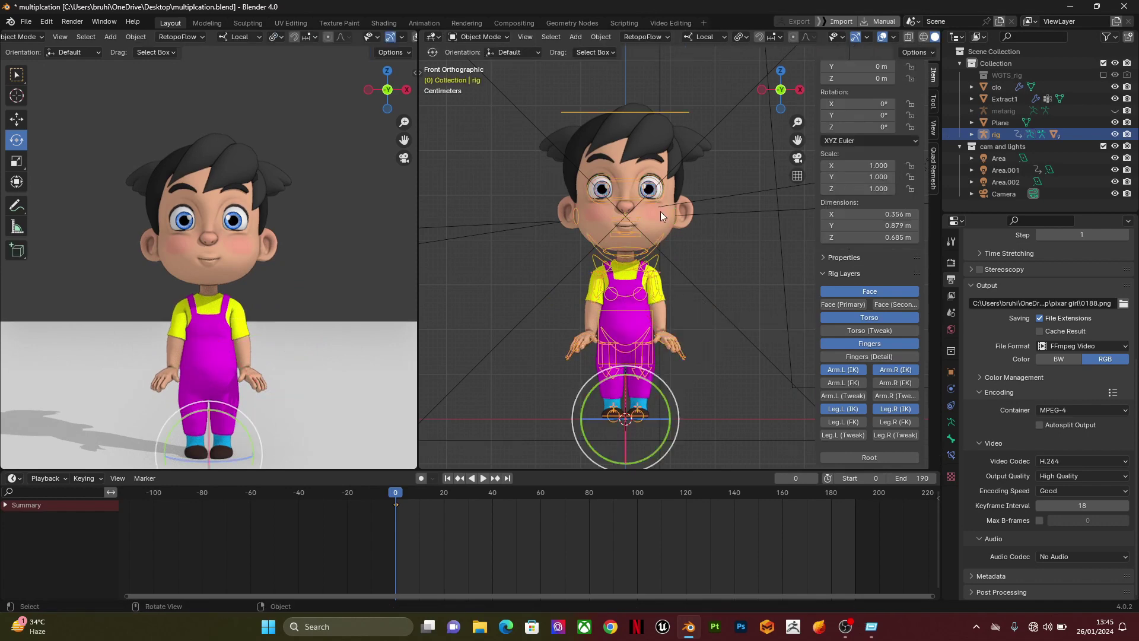
pyautogui.click(661, 214)
pyautogui.click(951, 388)
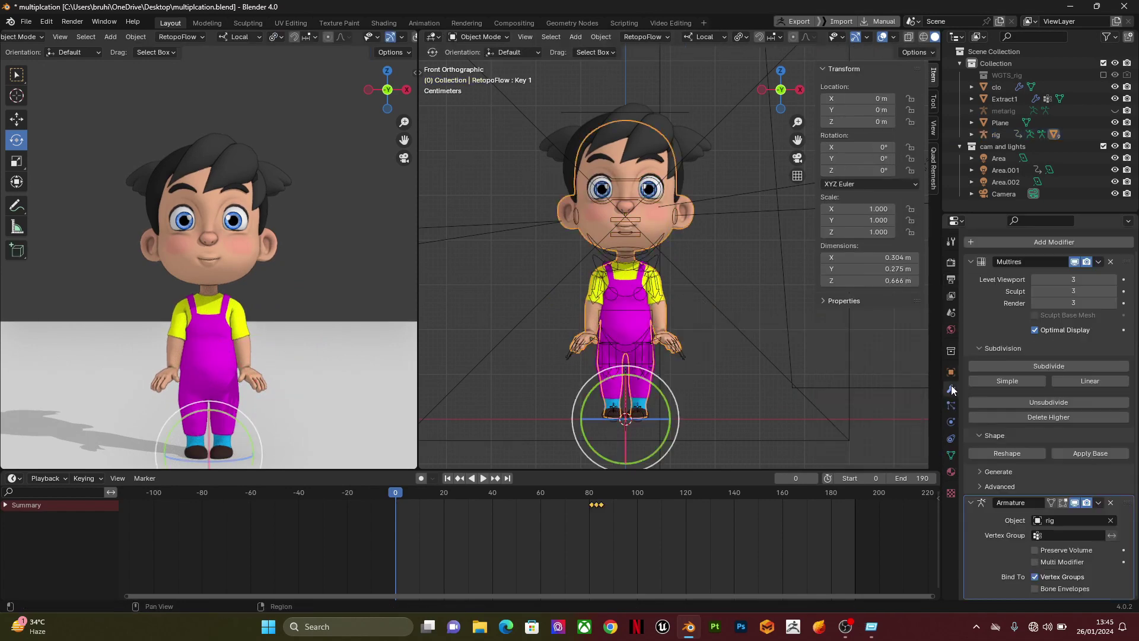
pyautogui.click(1074, 278)
pyautogui.write('0')
pyautogui.press('Return')
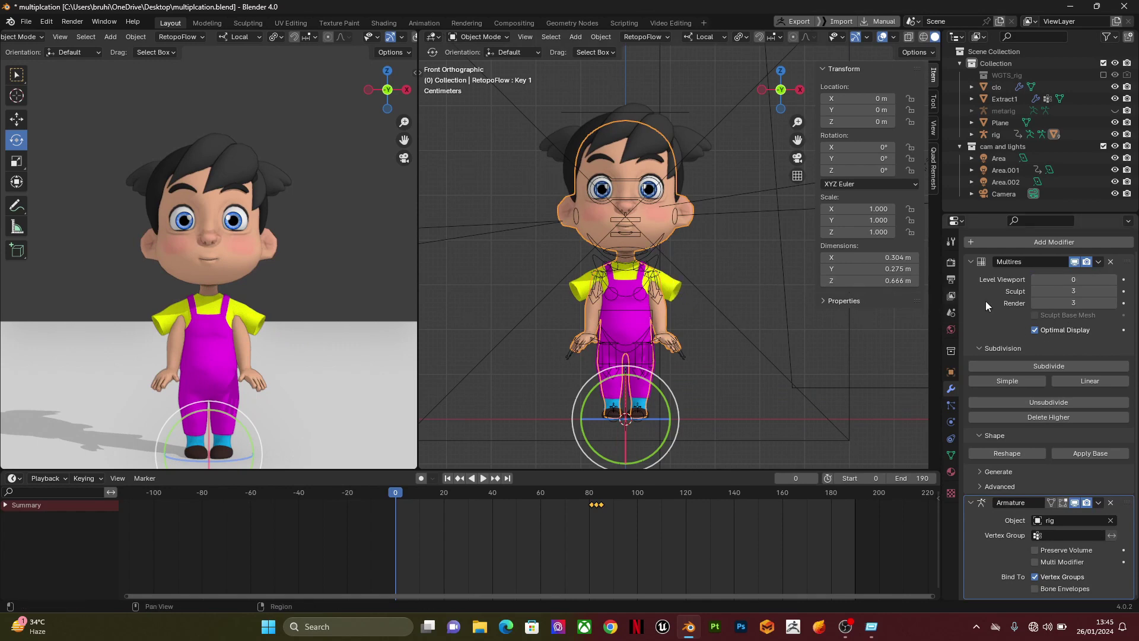
# Step: Select the rig armature and switch it to Rest Position in its data settings
pyautogui.click(660, 301)
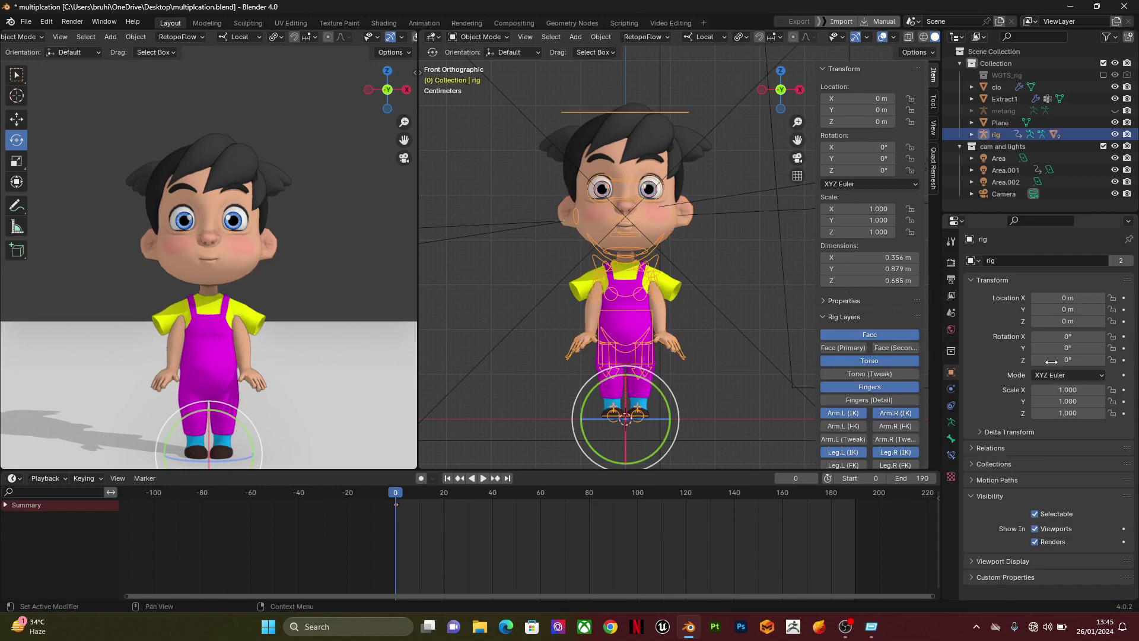
pyautogui.click(951, 455)
pyautogui.click(951, 422)
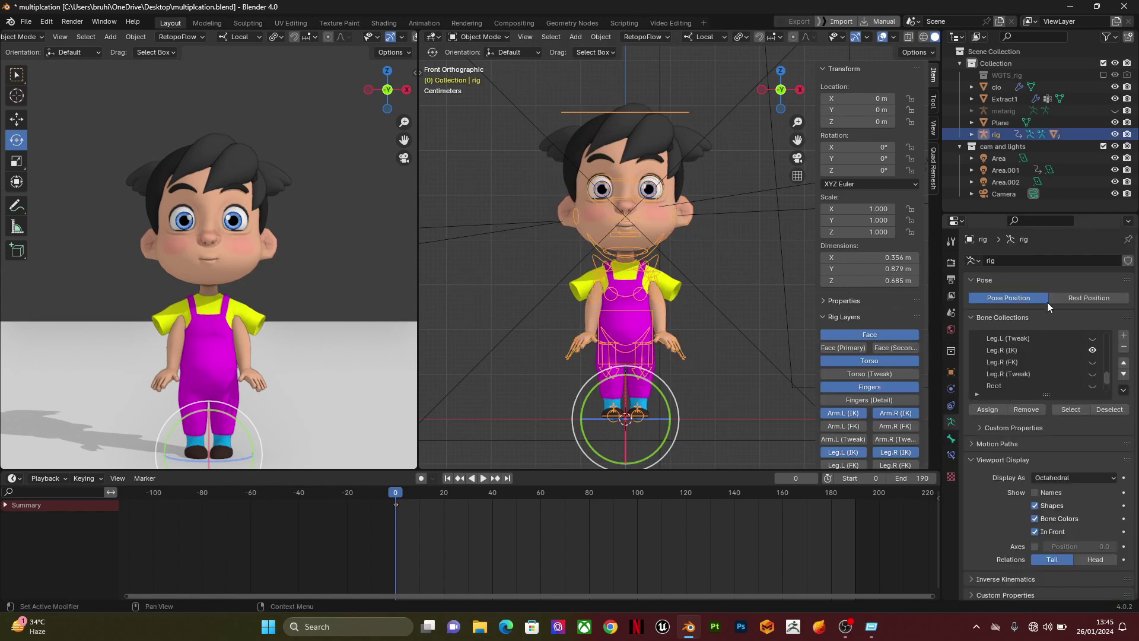
pyautogui.click(1073, 298)
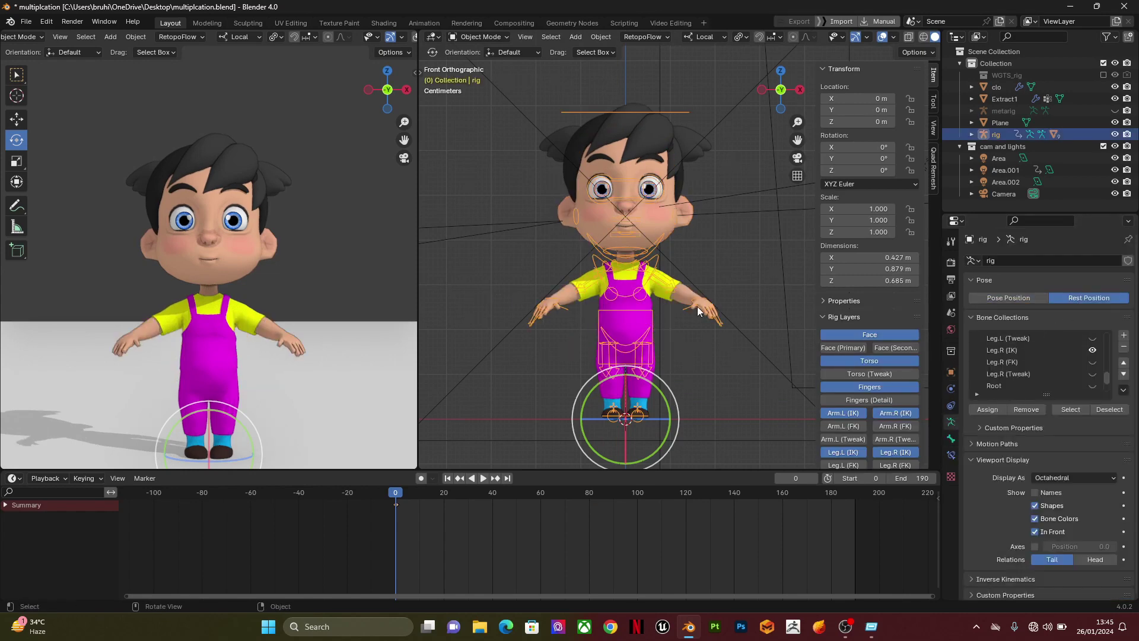
# Step: Unbind and rebind the Surface Deform modifier on the clothing object clo
pyautogui.click(642, 326)
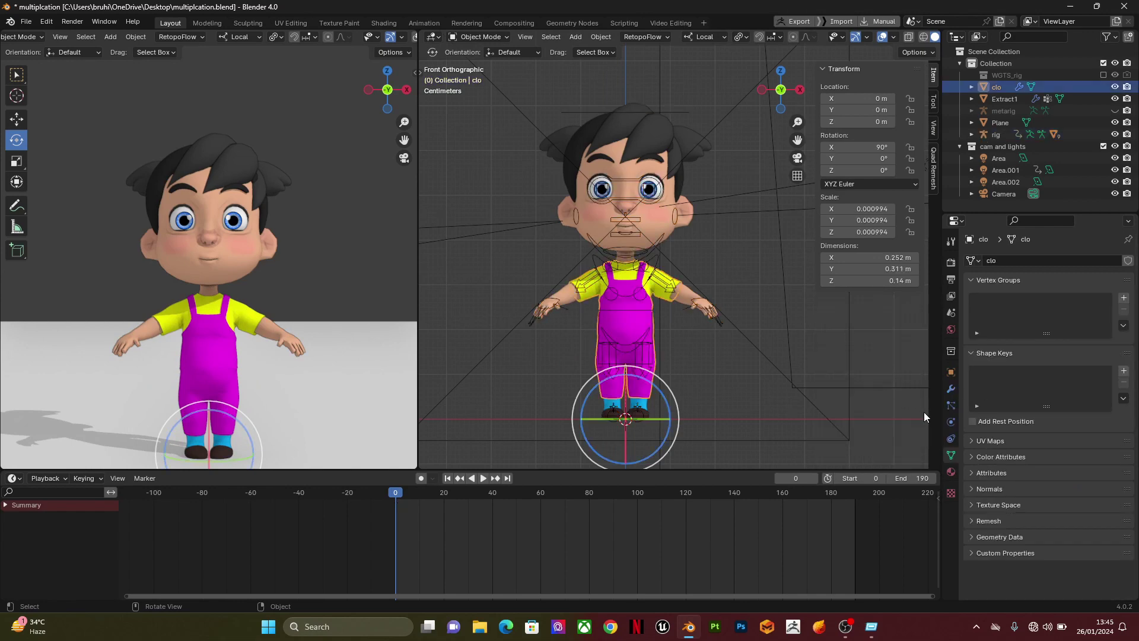
pyautogui.click(951, 388)
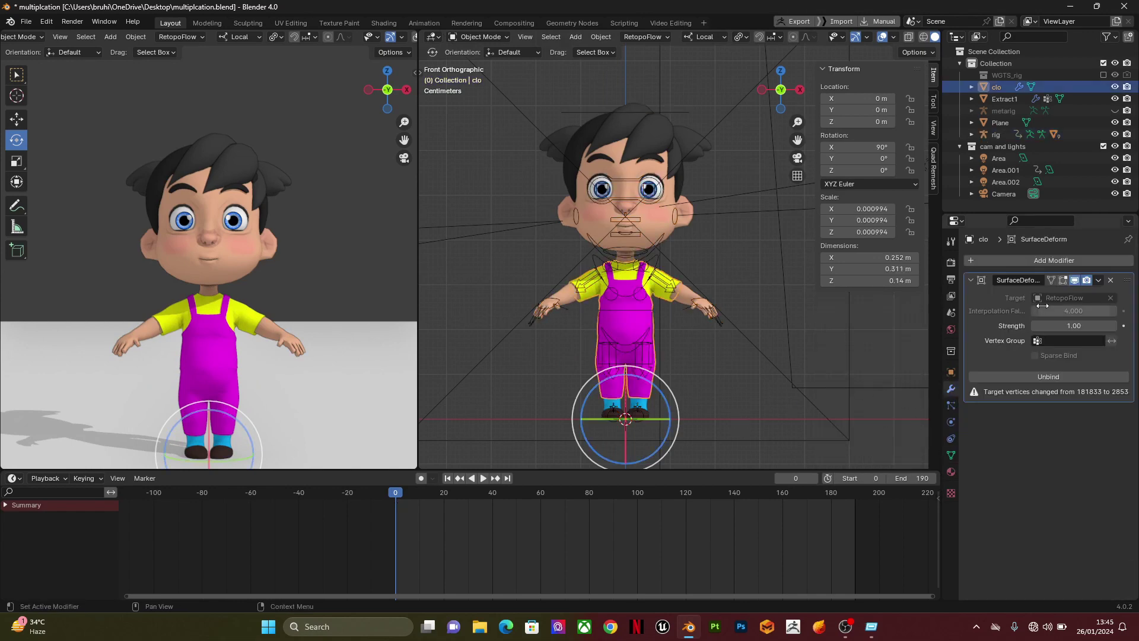
pyautogui.click(1048, 376)
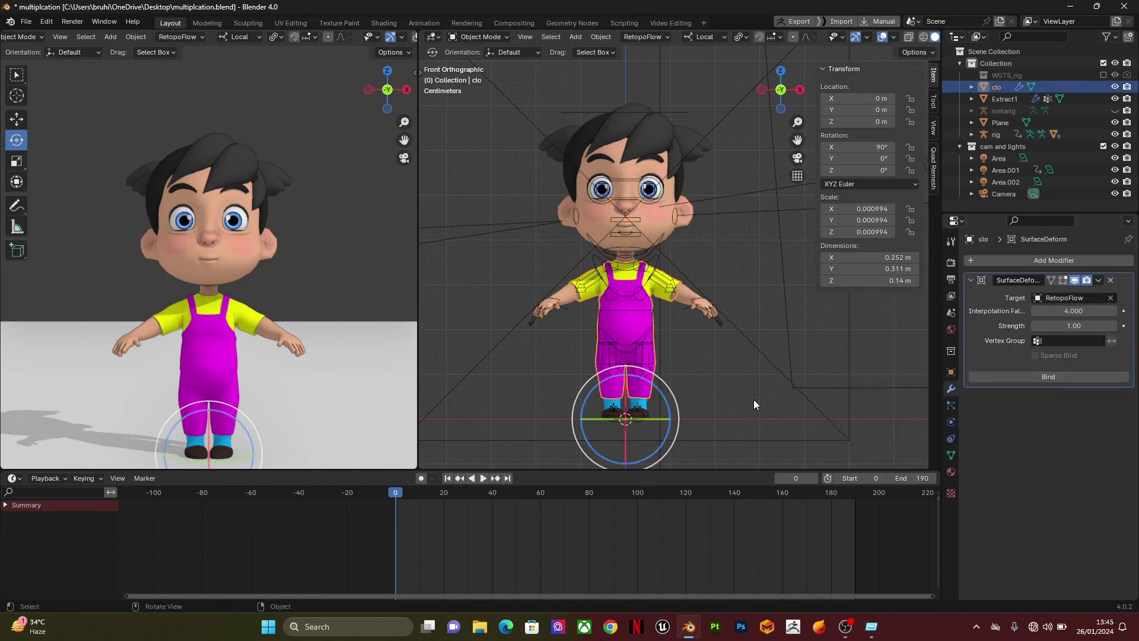
pyautogui.click(1032, 376)
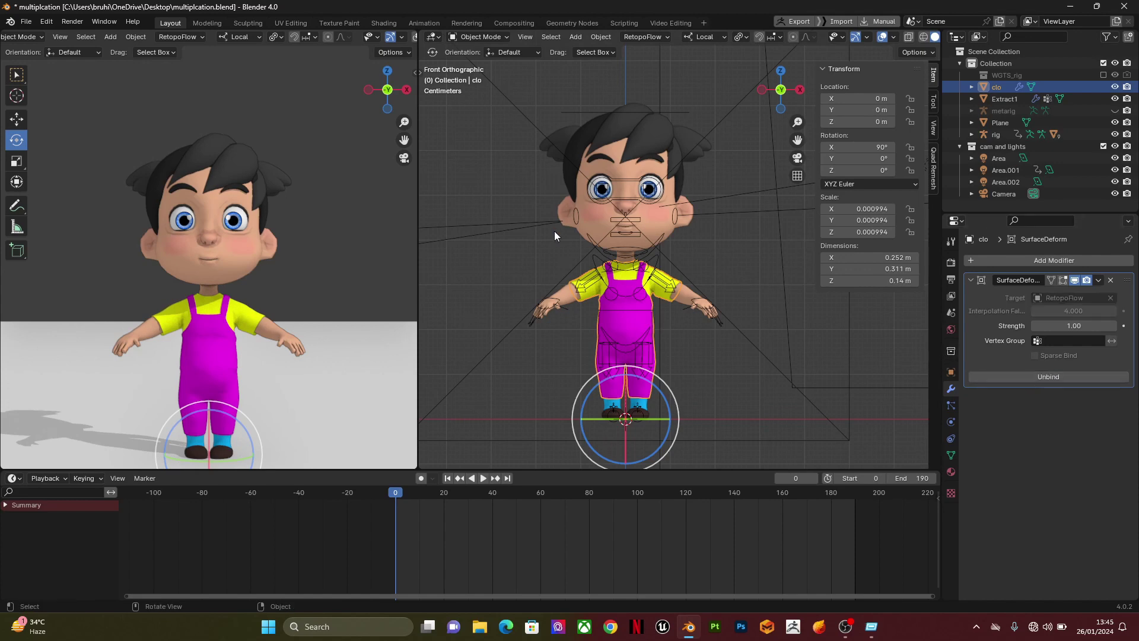
pyautogui.scroll(3, 554, 230)
pyautogui.scroll(1, 569, 114)
# Step: Unbind and rebind the Surface Deform modifier on the eyebrows object Extract1
pyautogui.click(569, 113)
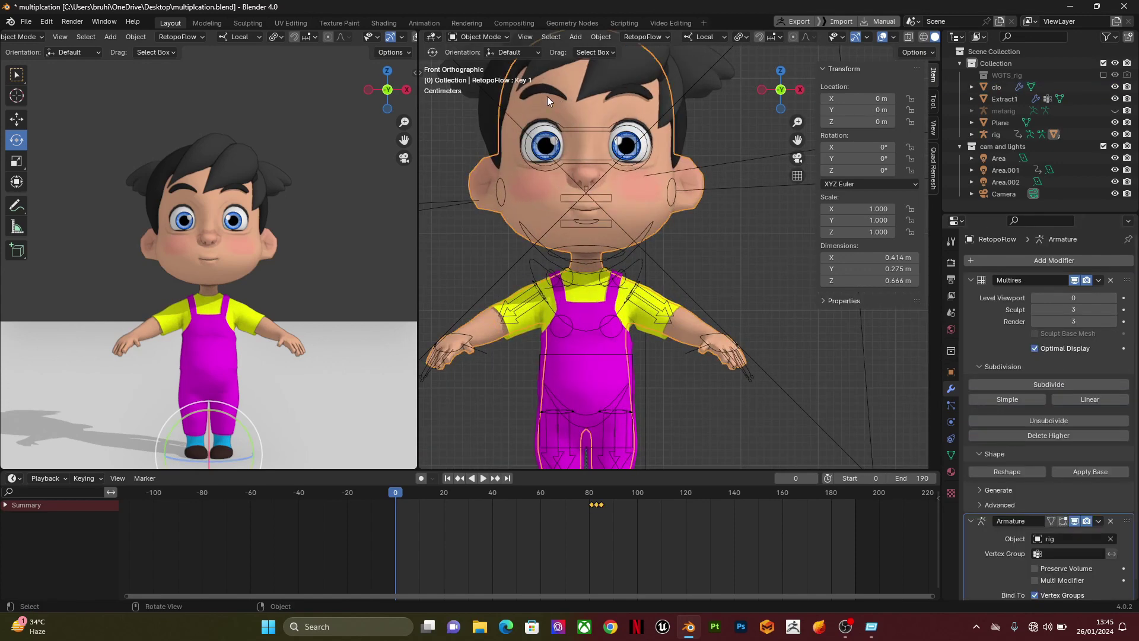
pyautogui.click(546, 94)
pyautogui.click(1048, 375)
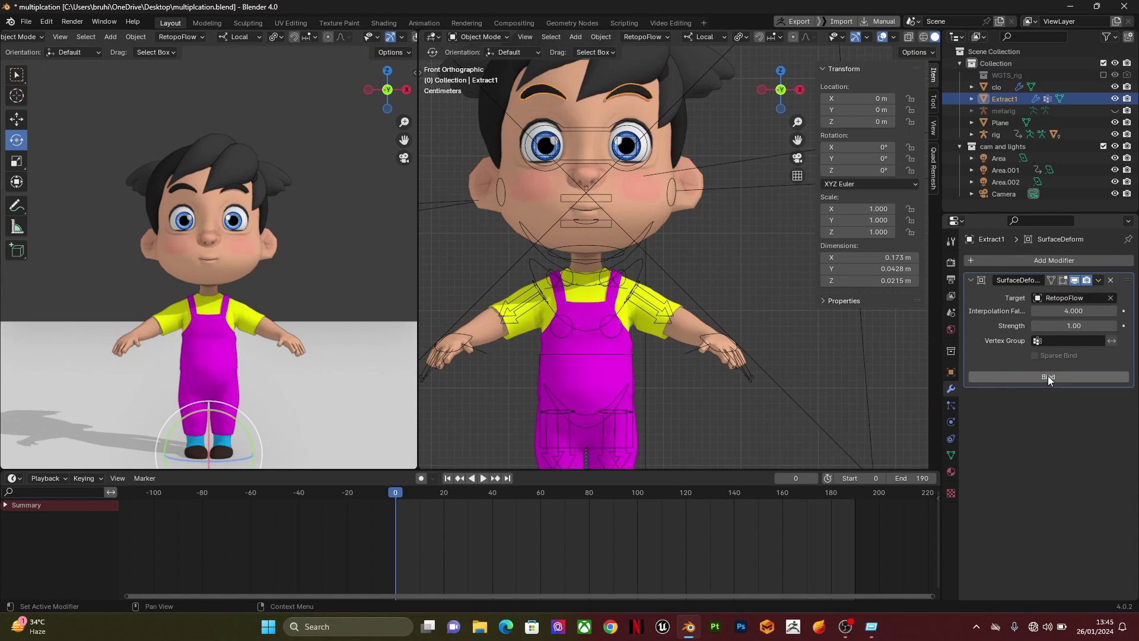
pyautogui.click(1047, 375)
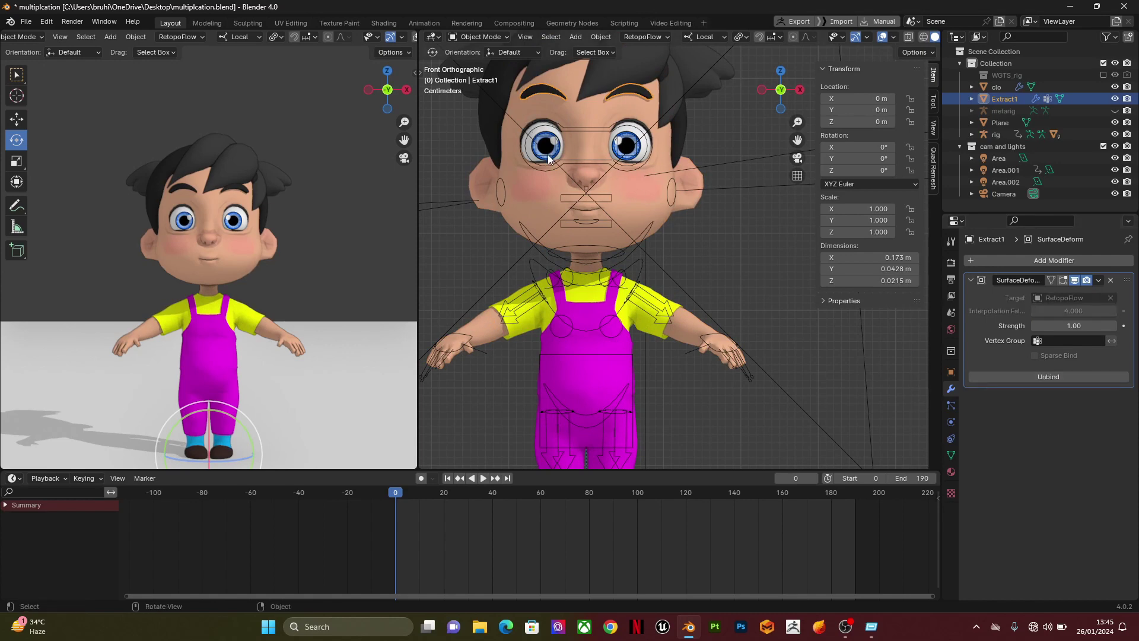
pyautogui.scroll(2, 585, 140)
# Step: Rebind the NurbsPath object's Surface Deform, then reselect the character's rig
pyautogui.click(636, 89)
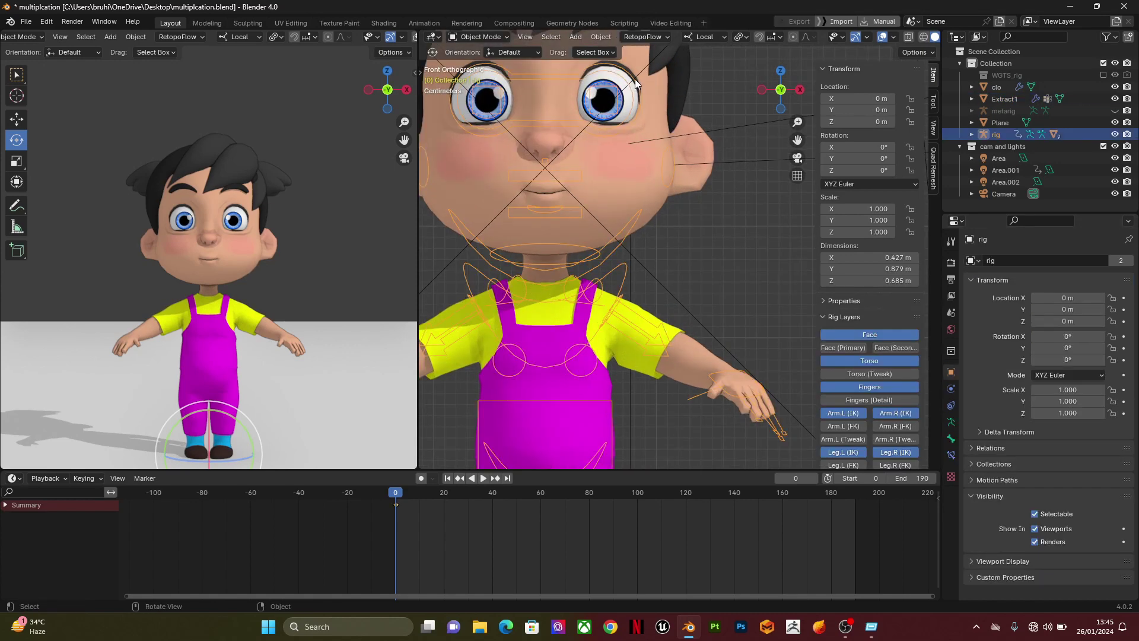
pyautogui.click(630, 72)
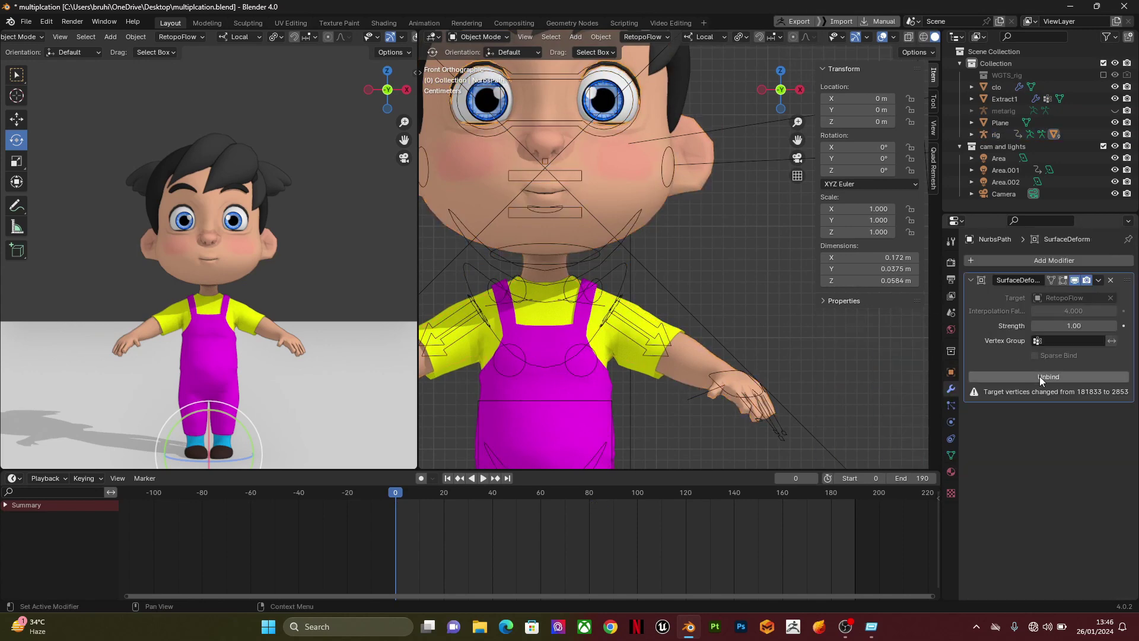
pyautogui.click(1040, 376)
pyautogui.click(1040, 376)
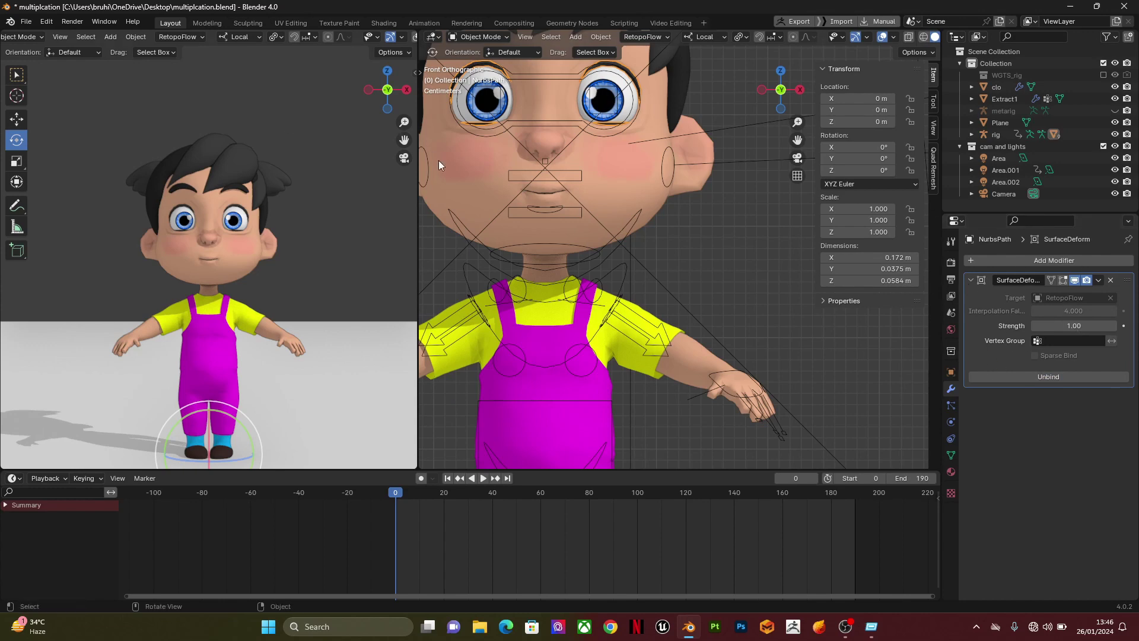
pyautogui.scroll(-5, 439, 160)
pyautogui.scroll(3, 629, 308)
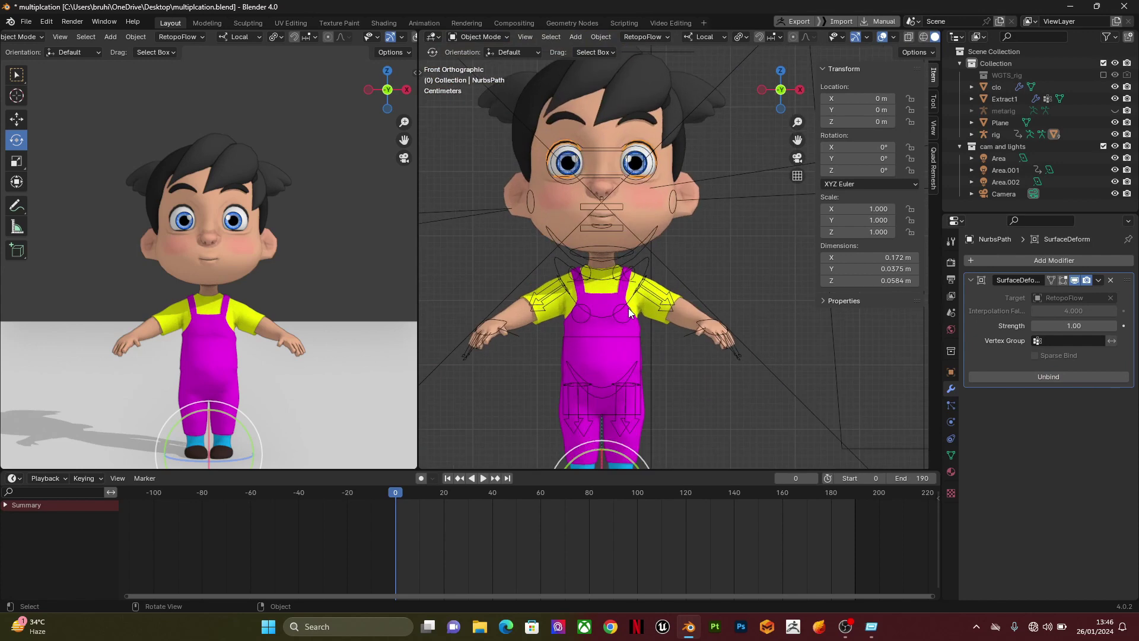
pyautogui.click(636, 400)
pyautogui.scroll(-5, 1011, 382)
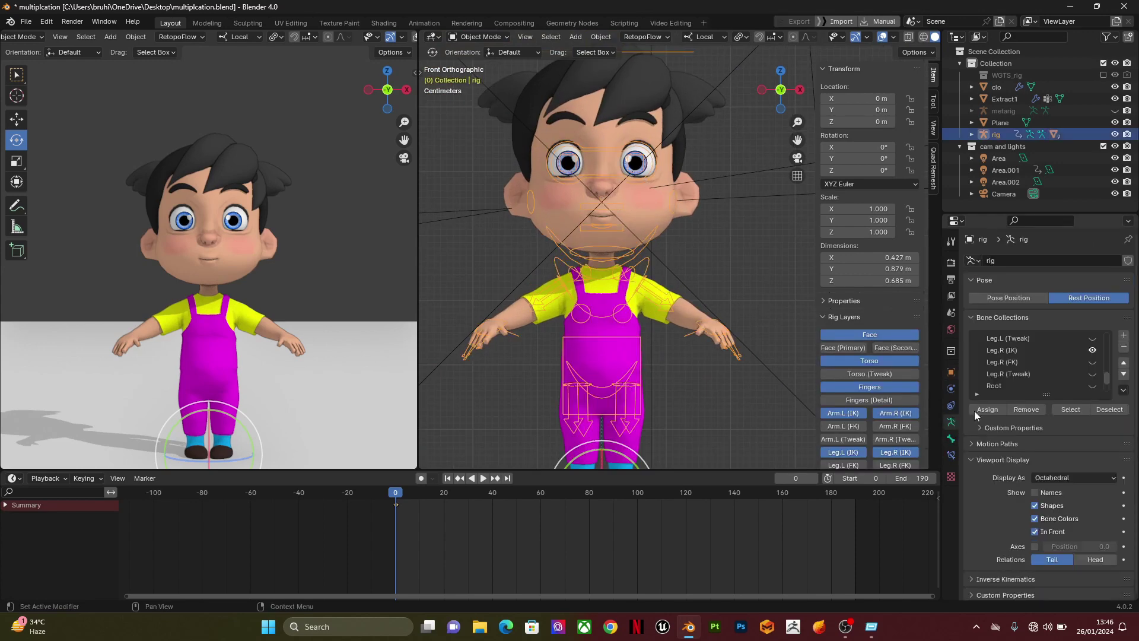
# Step: Switch the rig back to Pose Position, enter Pose Mode and select hand_ik.L
pyautogui.click(1011, 298)
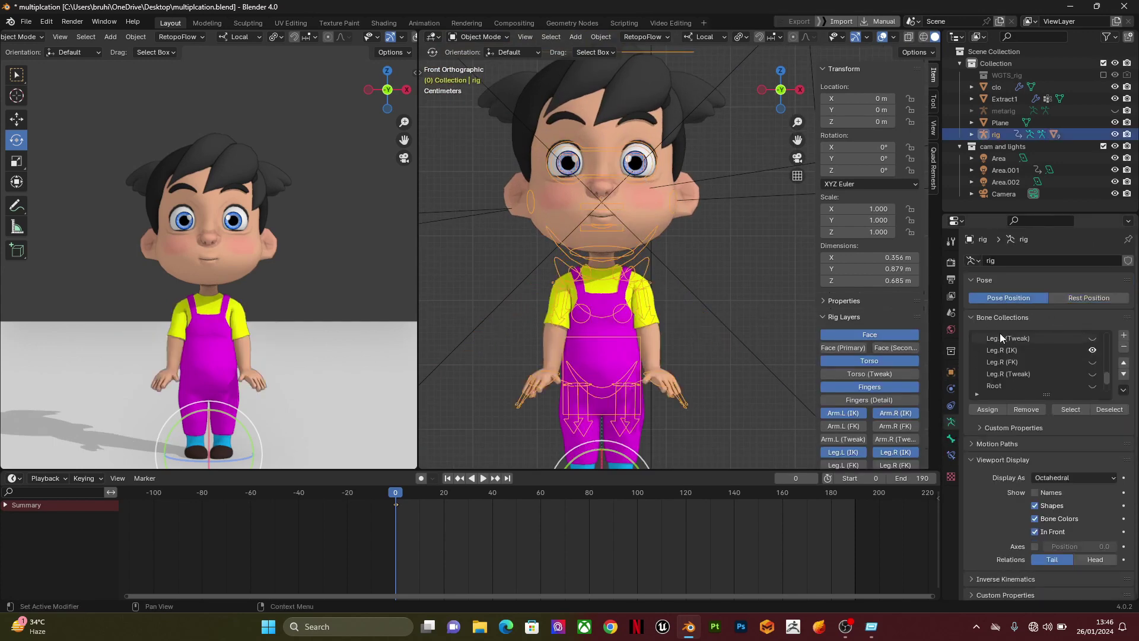
pyautogui.scroll(-3, 688, 366)
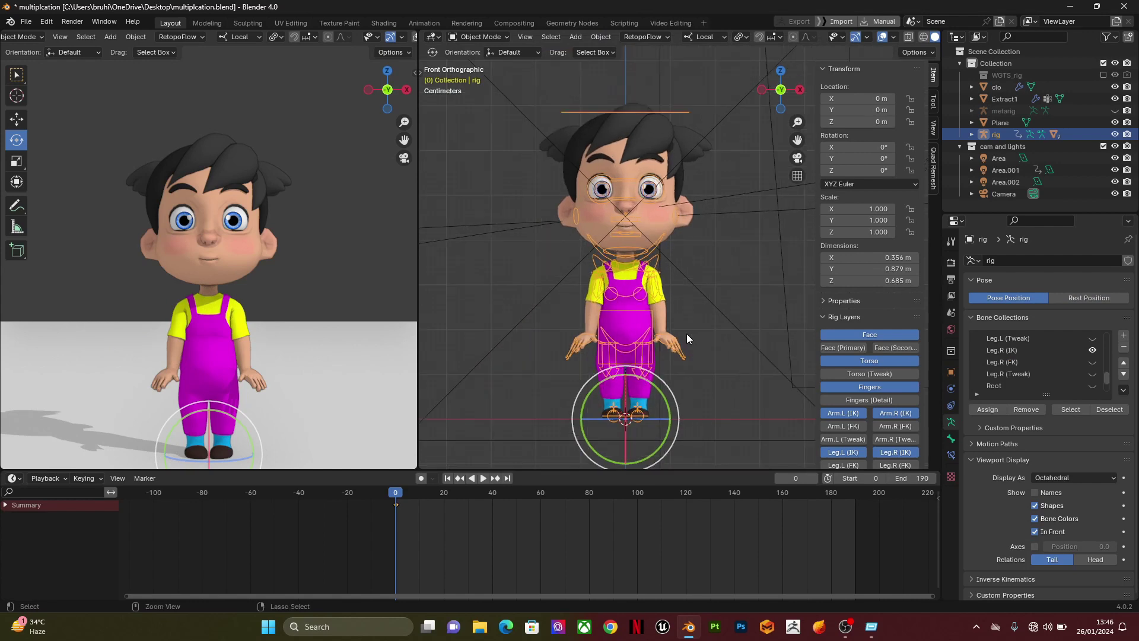
pyautogui.hotkey('ctrl', 'Tab')
pyautogui.click(686, 338)
pyautogui.scroll(3, 685, 338)
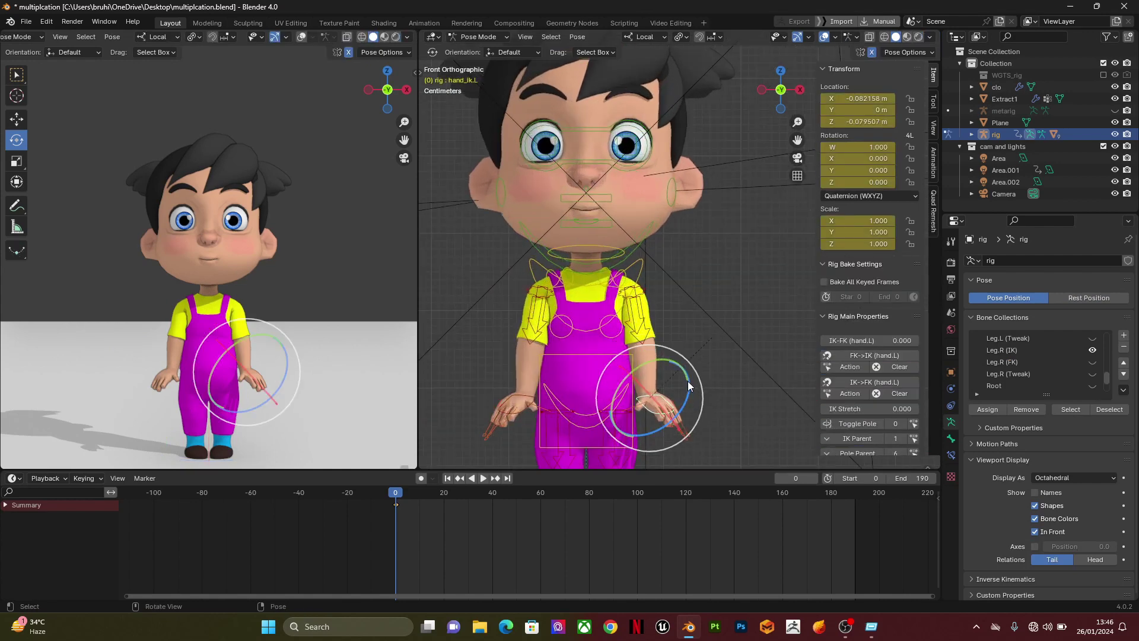
pyautogui.moveTo(688, 385); pyautogui.dragTo(708, 402)
# Step: In the right ortho view, move and angle the left hand control against the body
pyautogui.moveTo(708, 403); pyautogui.dragTo(658, 389, button='middle')
pyautogui.click(801, 100)
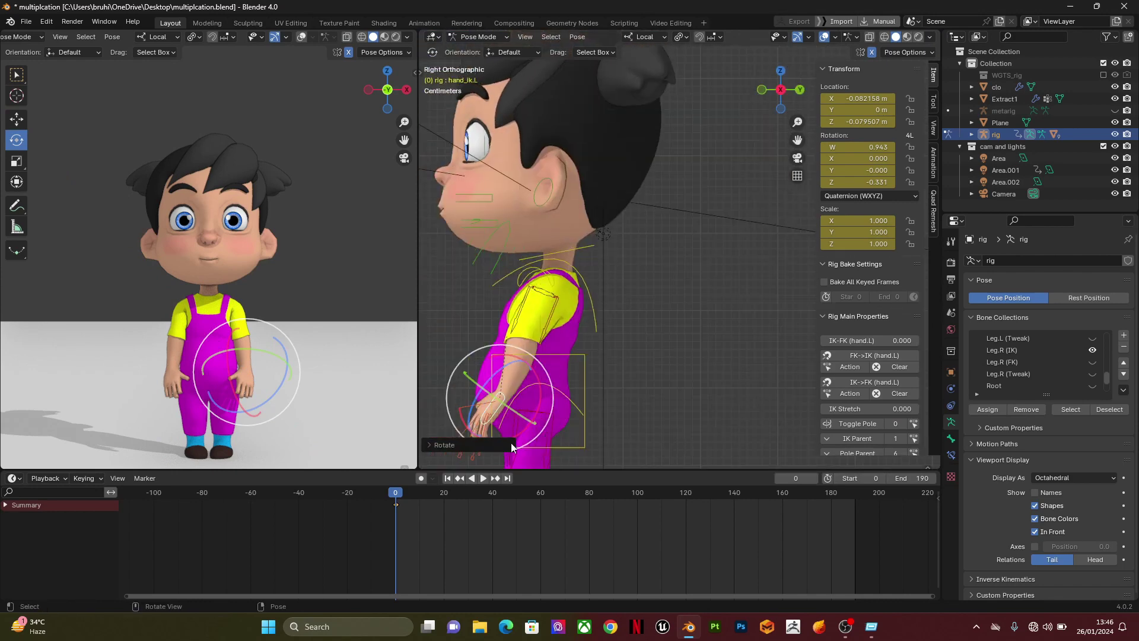
pyautogui.press('g')
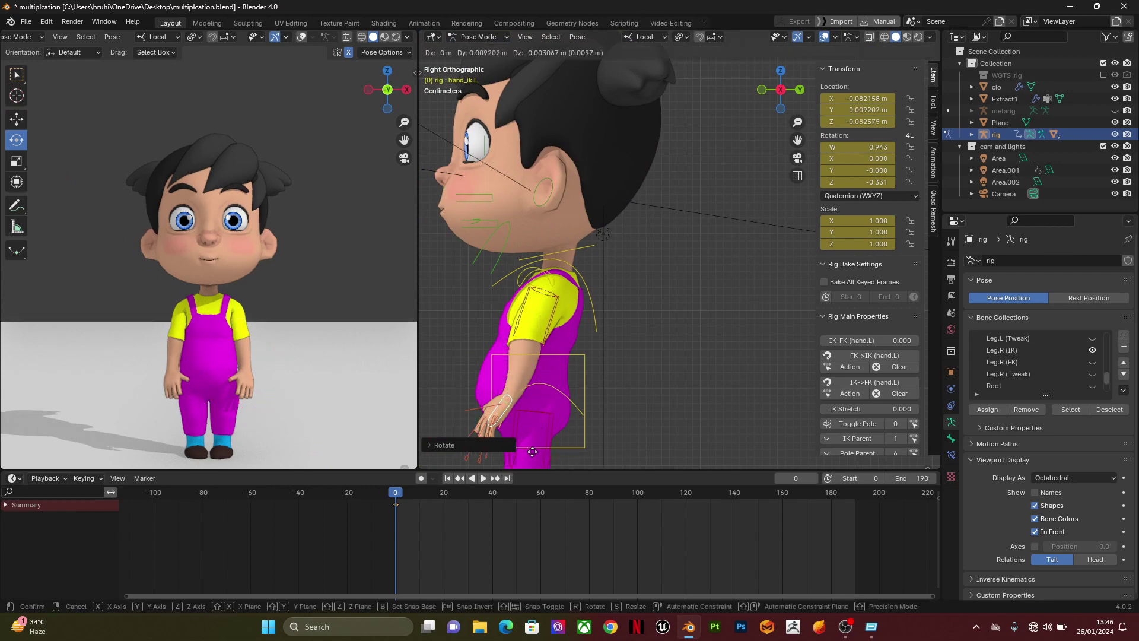
pyautogui.click(568, 442)
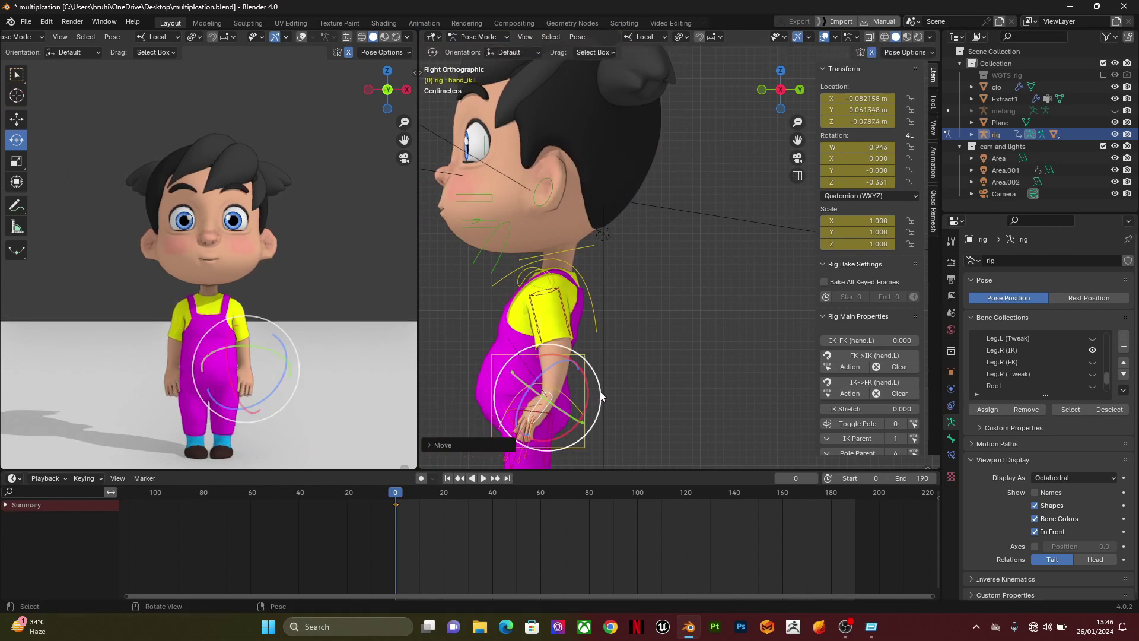
pyautogui.moveTo(600, 396); pyautogui.dragTo(592, 373)
pyautogui.moveTo(592, 388); pyautogui.dragTo(682, 403, button='middle')
pyautogui.scroll(5, 718, 406)
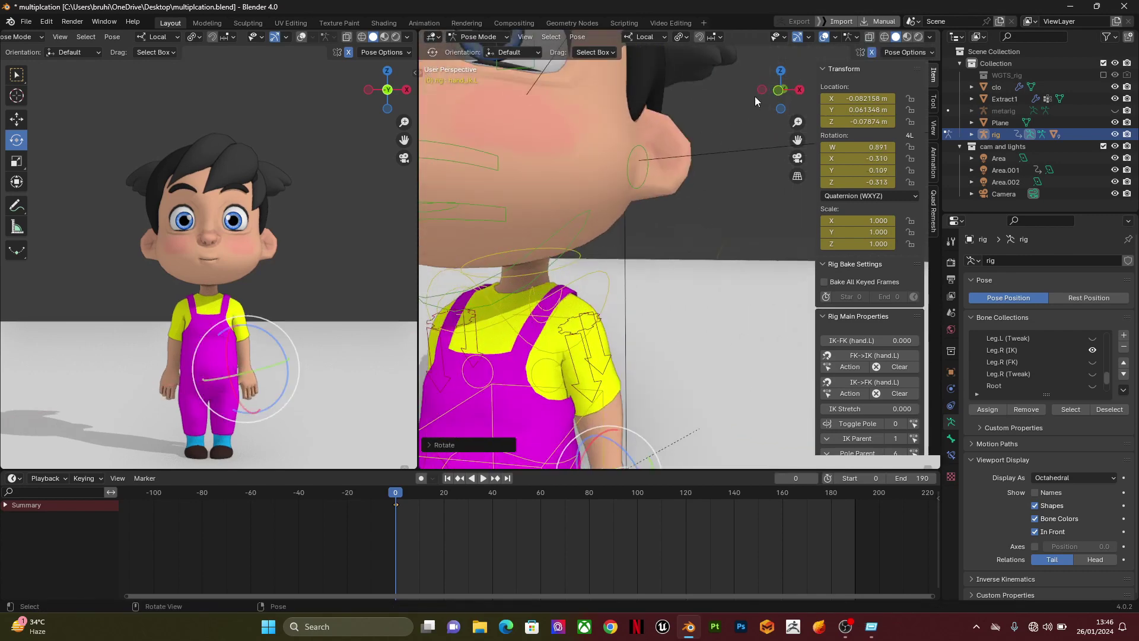
pyautogui.click(777, 90)
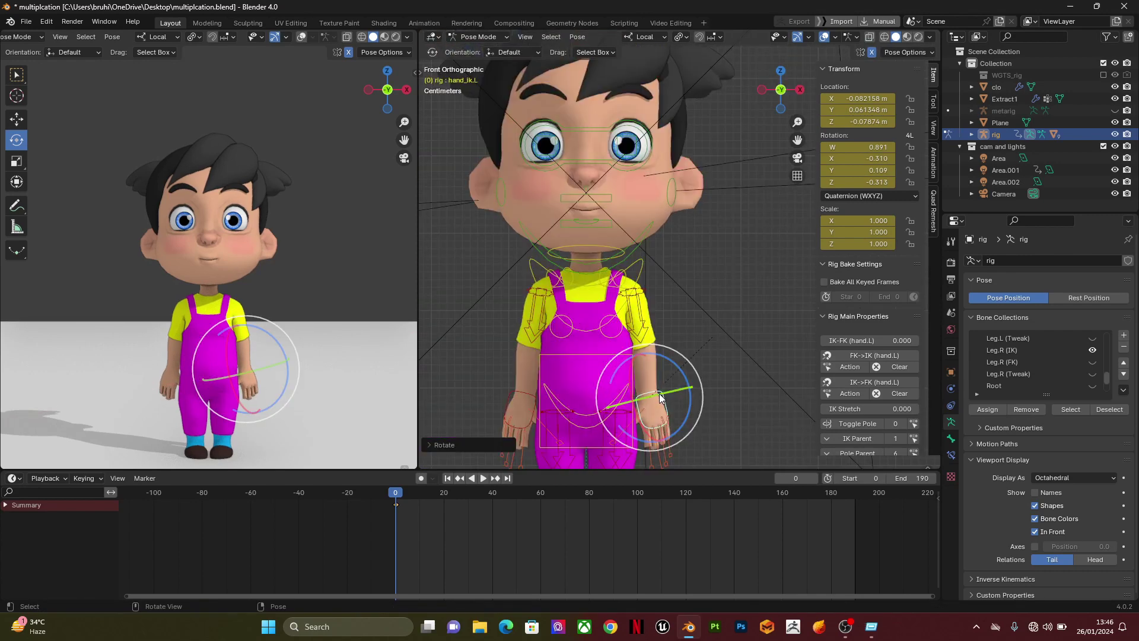
# Step: Refine hand_ik.L with two local-Y rotations and a nudge, then key all bones at frame 0
pyautogui.press('r')
pyautogui.press('y')
pyautogui.press('y')
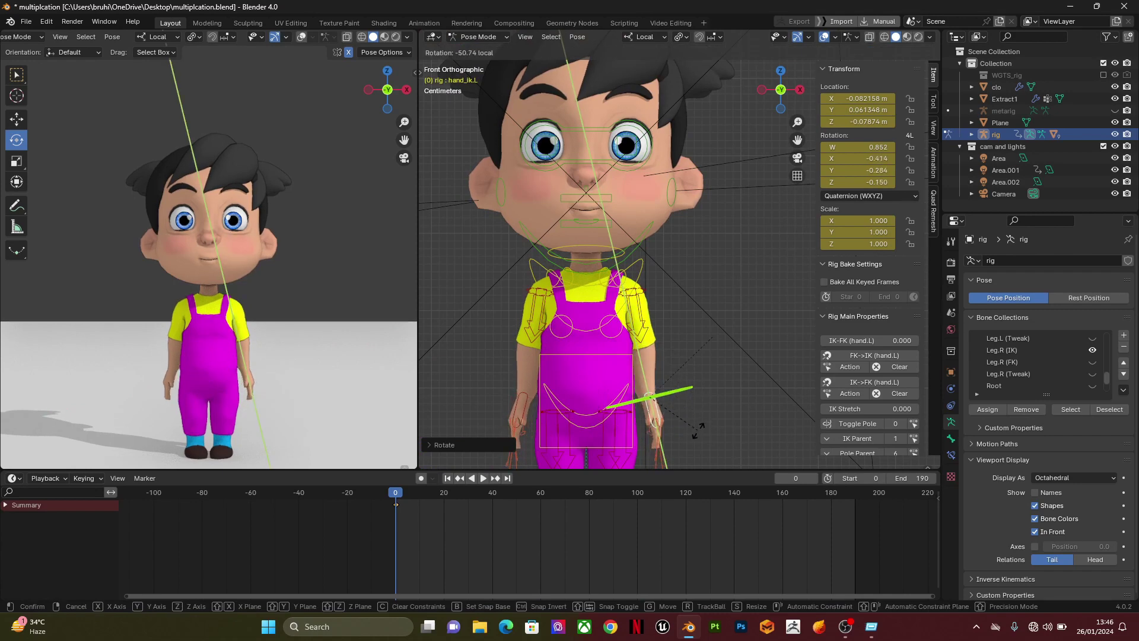
pyautogui.click(644, 439)
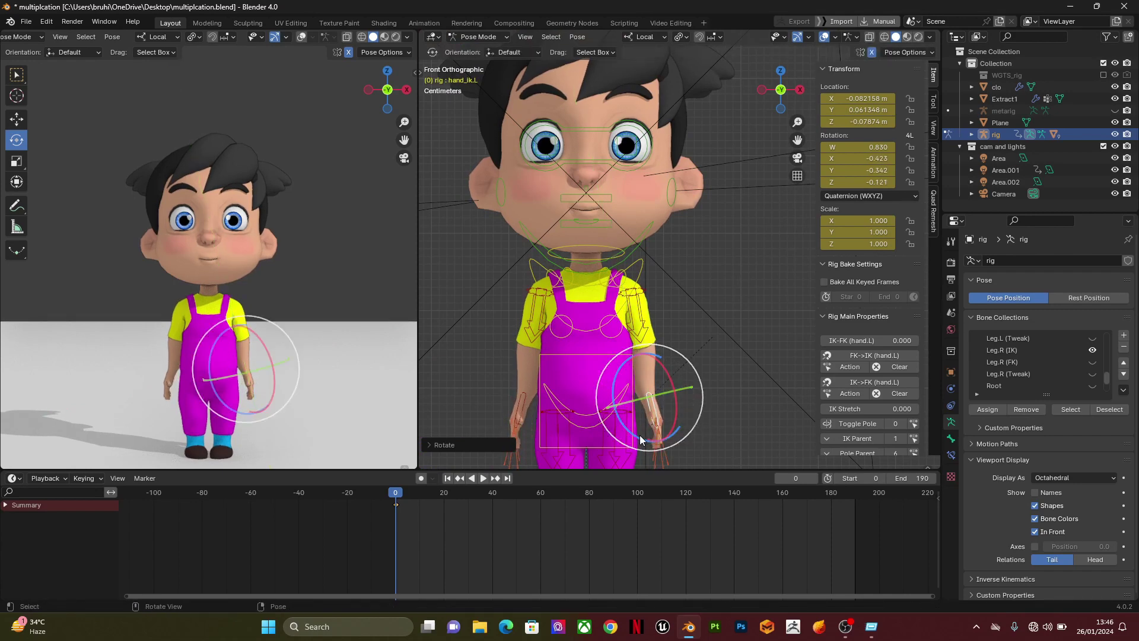
pyautogui.moveTo(641, 438); pyautogui.dragTo(646, 414)
pyautogui.press('r')
pyautogui.press('y')
pyautogui.press('y')
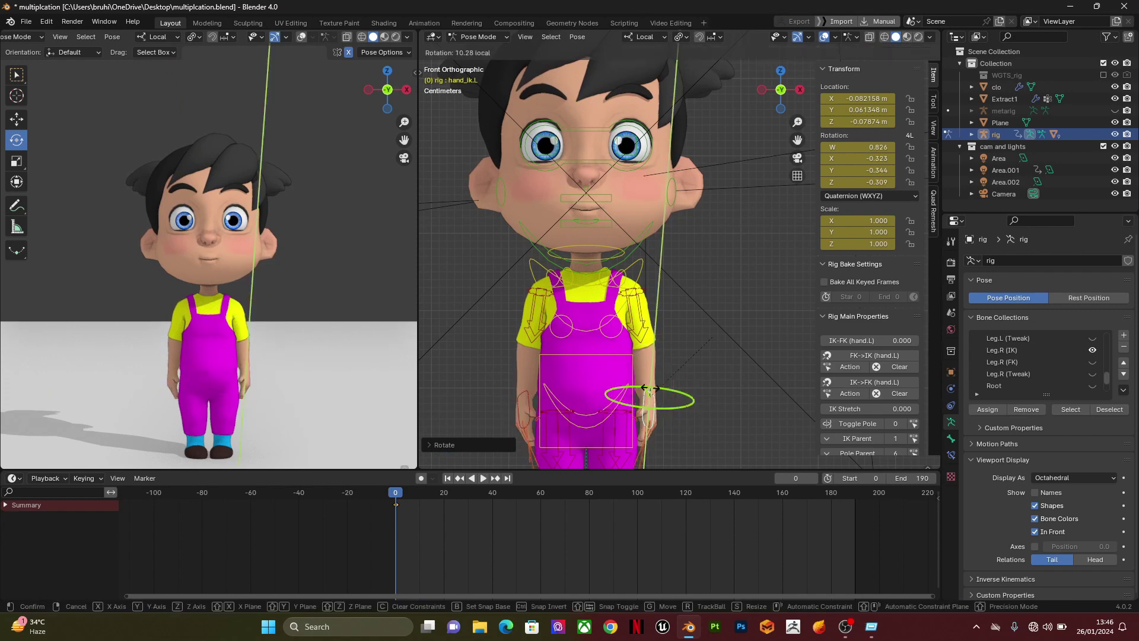
pyautogui.click(670, 416)
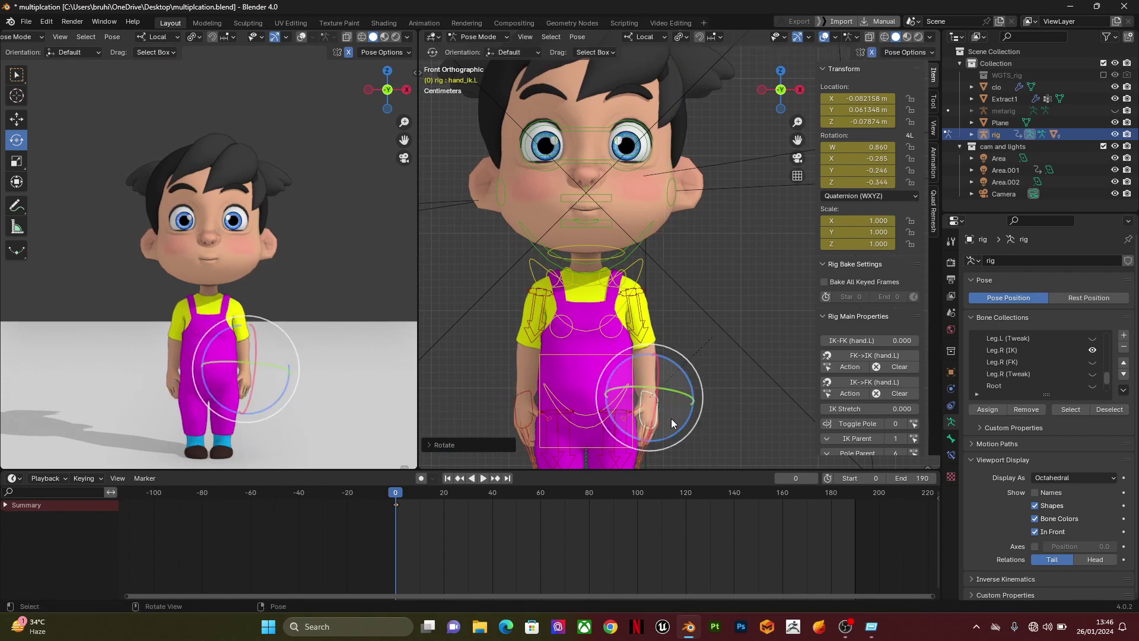
pyautogui.press('g')
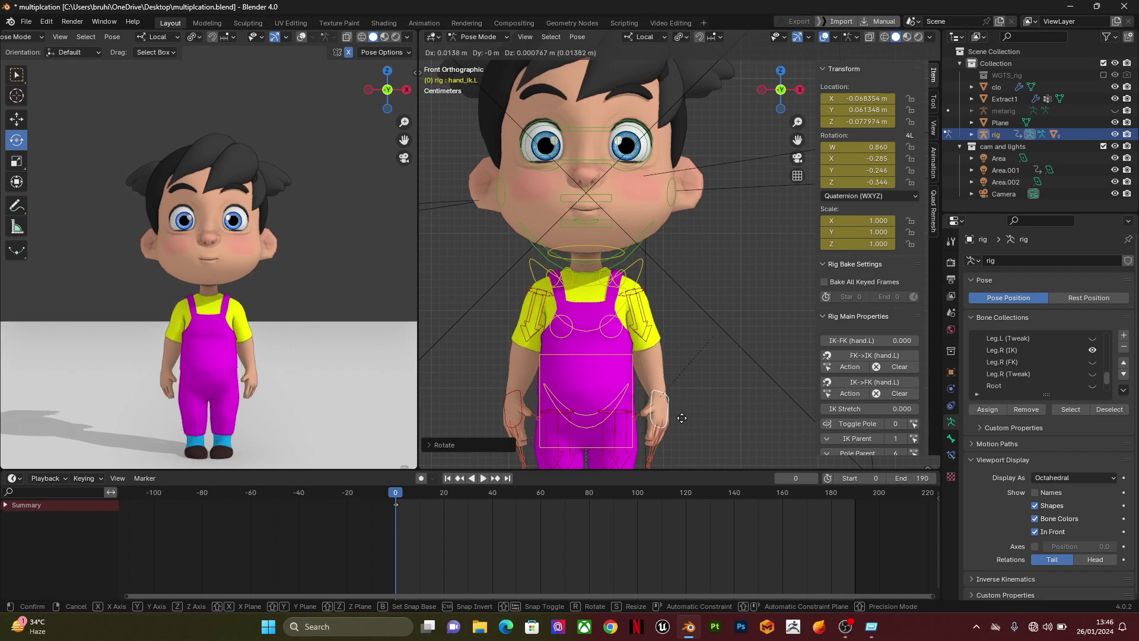
pyautogui.click(681, 417)
pyautogui.press('a')
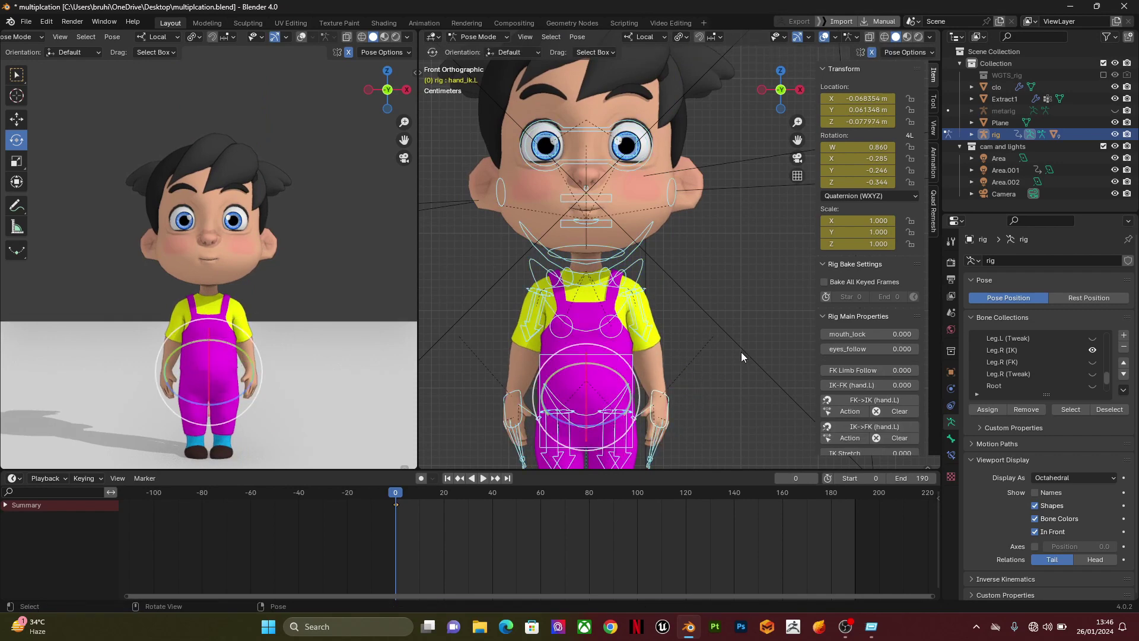
pyautogui.press('i')
# Step: Preview playback, key all bones at frame 80, and scrub back to frame 40
pyautogui.press('space')
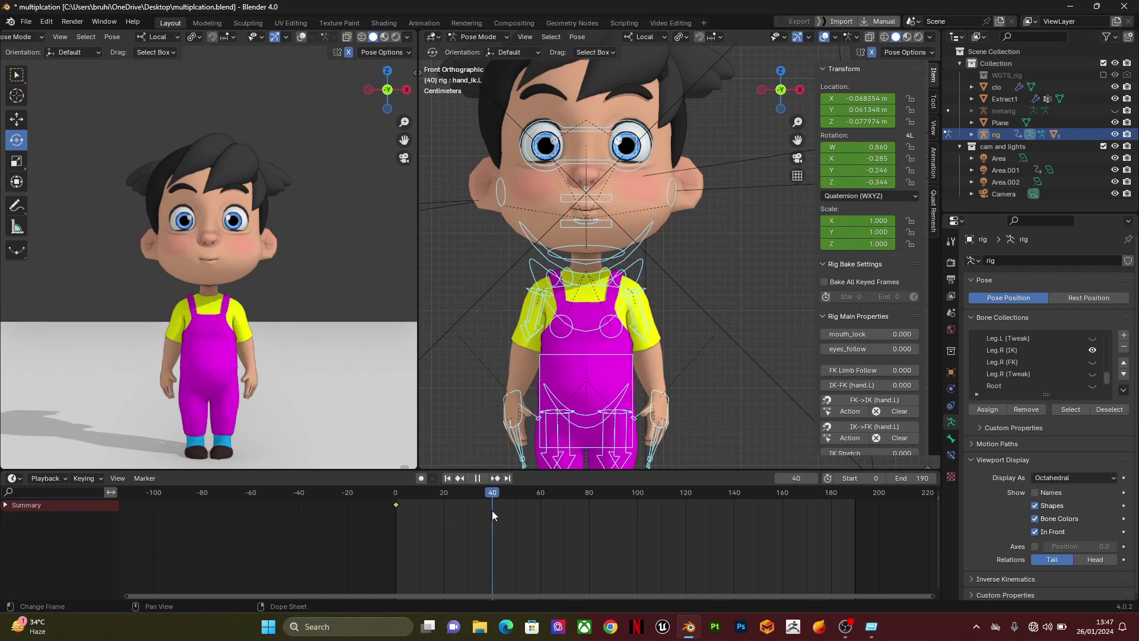
pyautogui.press('space')
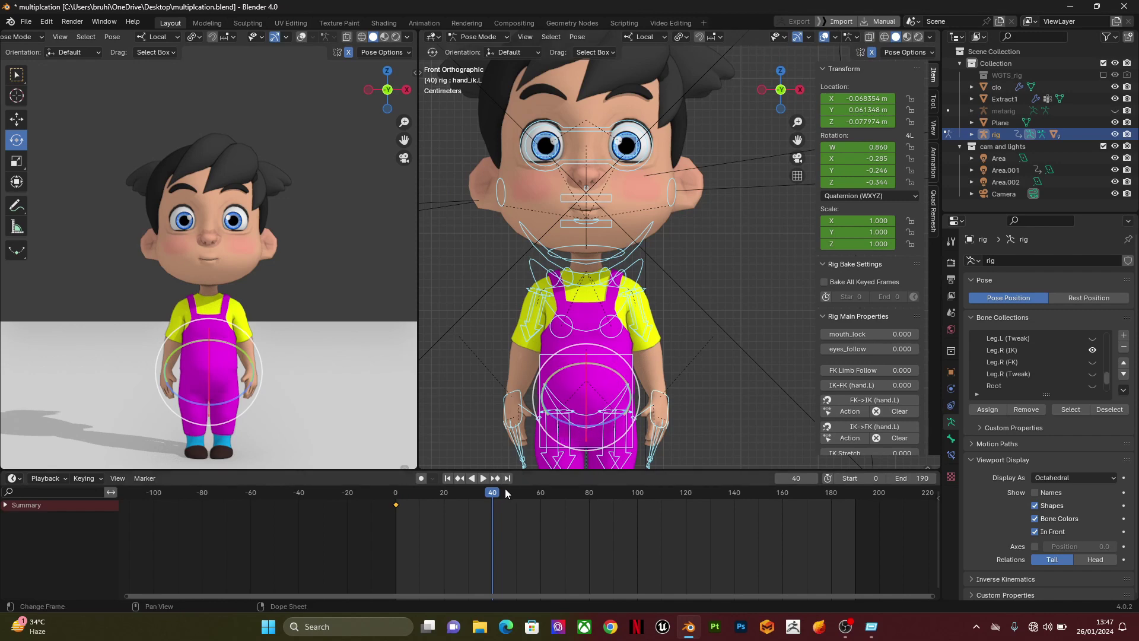
pyautogui.moveTo(497, 497); pyautogui.dragTo(493, 528)
pyautogui.press('i')
pyautogui.moveTo(599, 364); pyautogui.dragTo(657, 246, button='middle')
# Step: In the right orthographic view, frame the torso and select the chest control
pyautogui.click(797, 90)
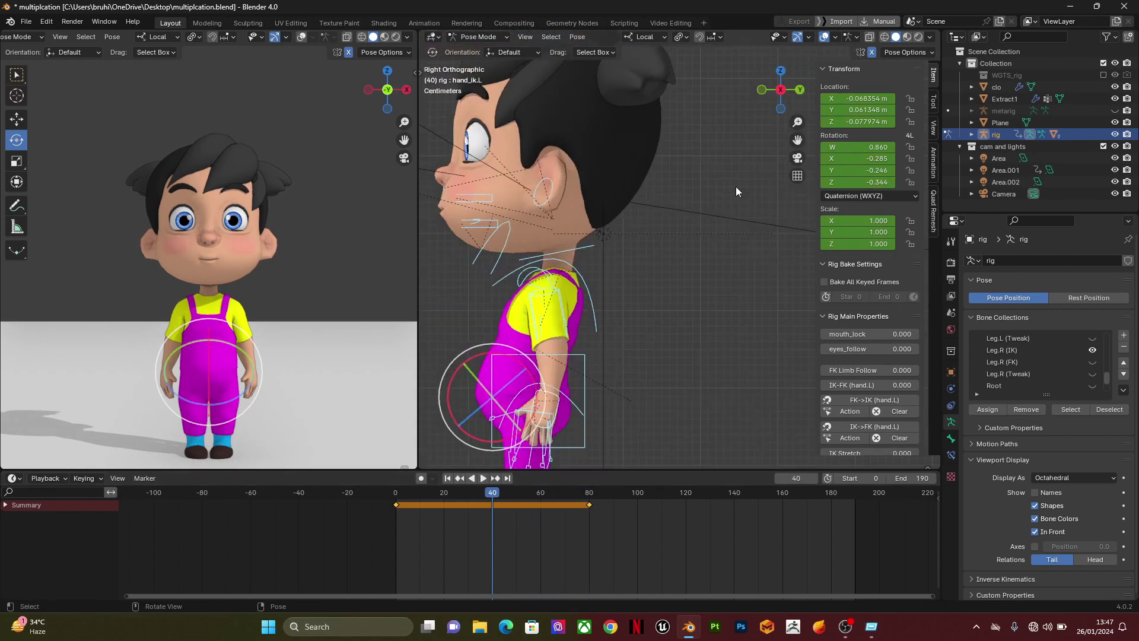
pyautogui.scroll(2, 568, 276)
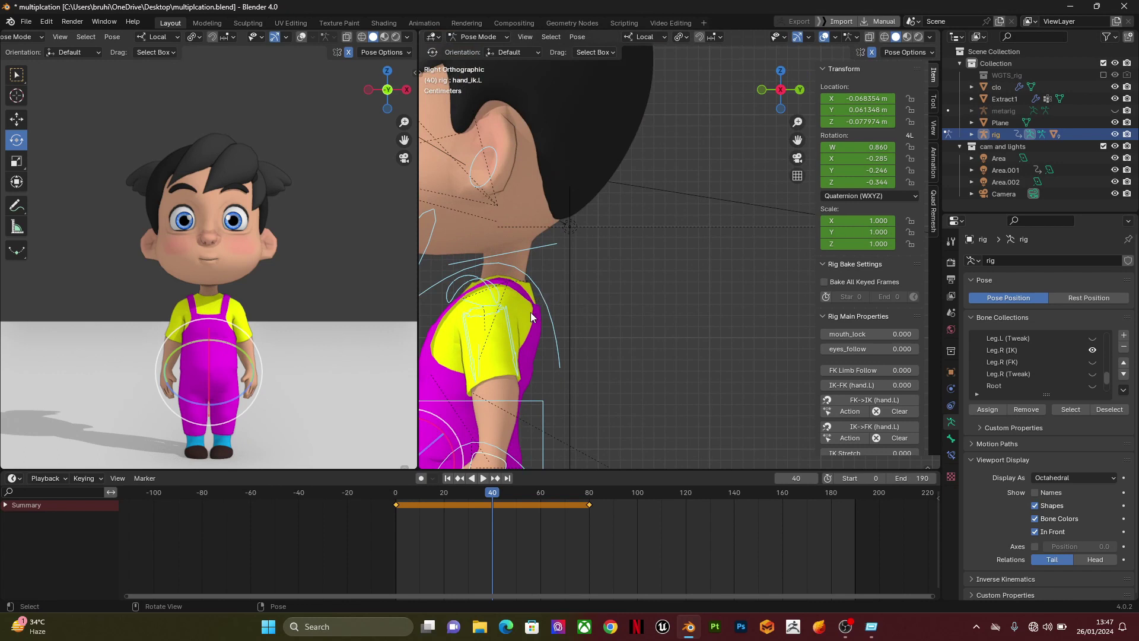
pyautogui.keyDown('shift'); pyautogui.moveTo(521, 308); pyautogui.dragTo(641, 226, button='middle'); pyautogui.keyUp('shift')
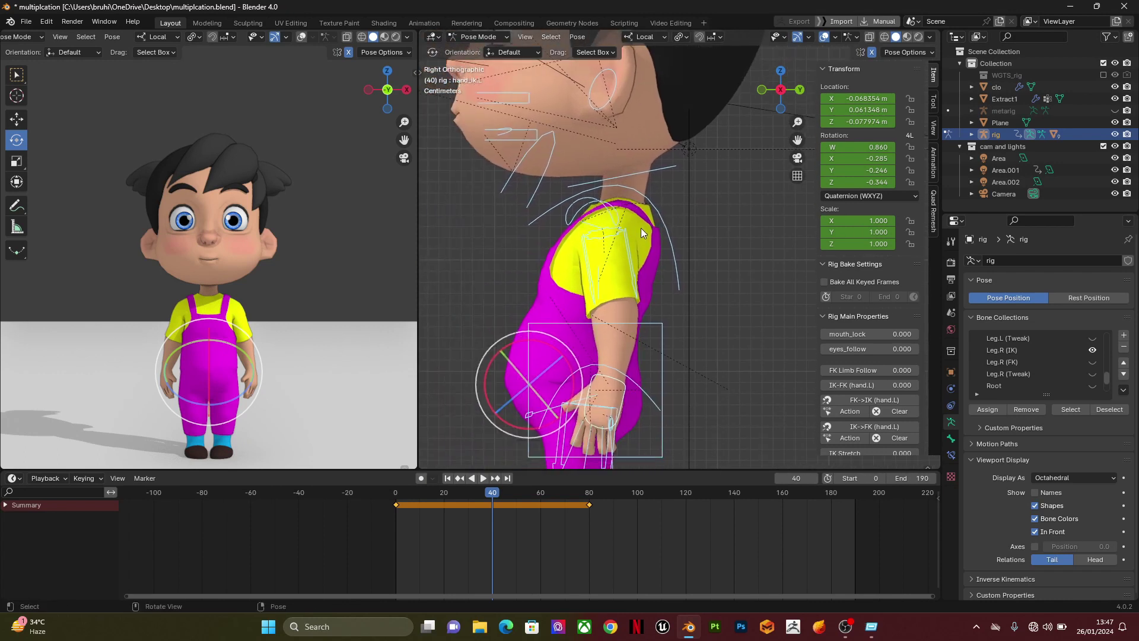
pyautogui.click(653, 237)
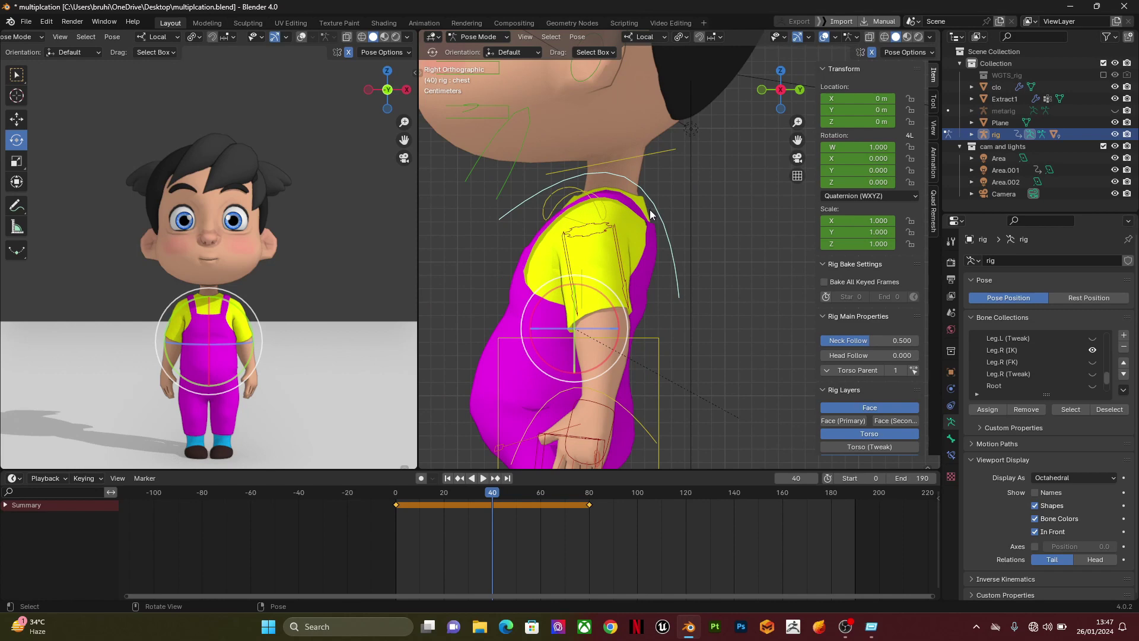
pyautogui.scroll(-5, 659, 219)
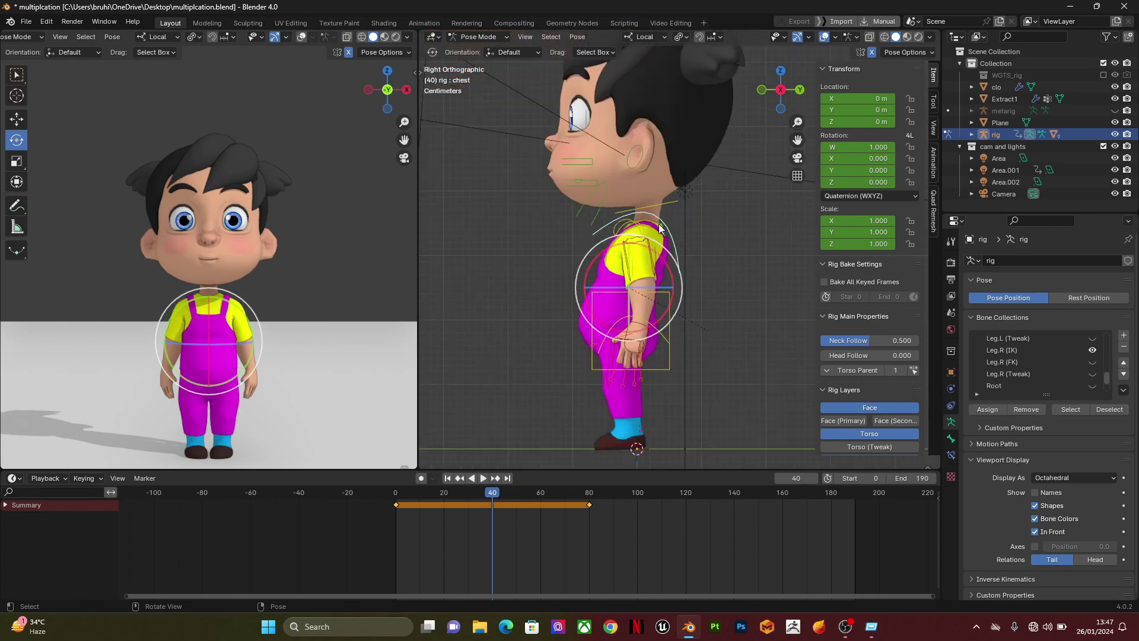
pyautogui.scroll(5, 657, 237)
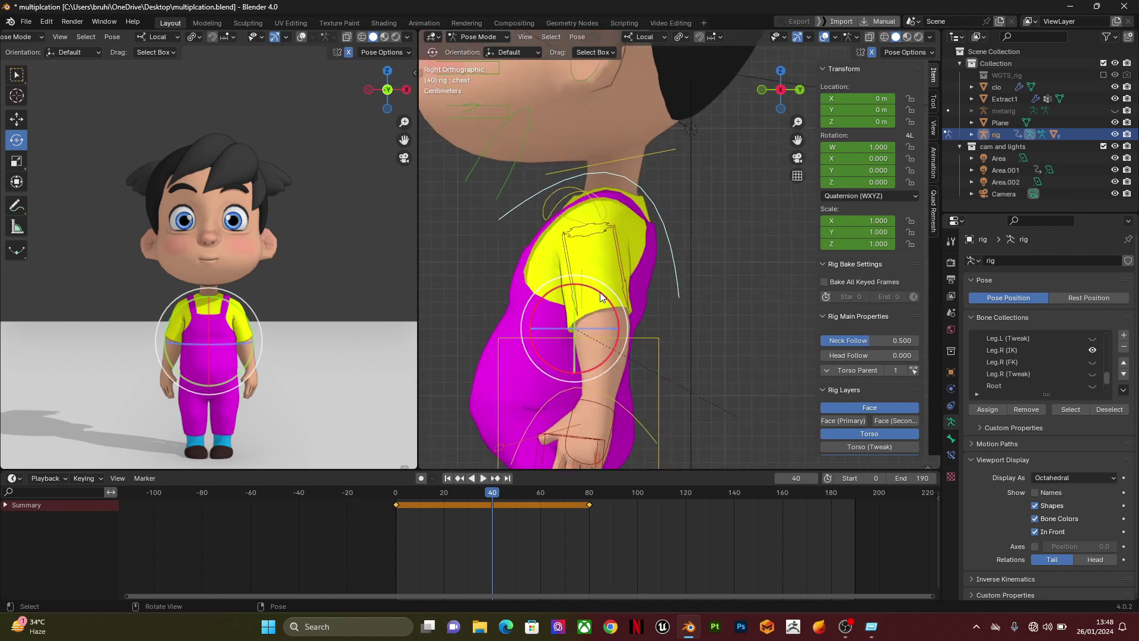
# Step: Tilt the chest slightly and keyframe it at frame 40, then recenter the front view
pyautogui.press('r')
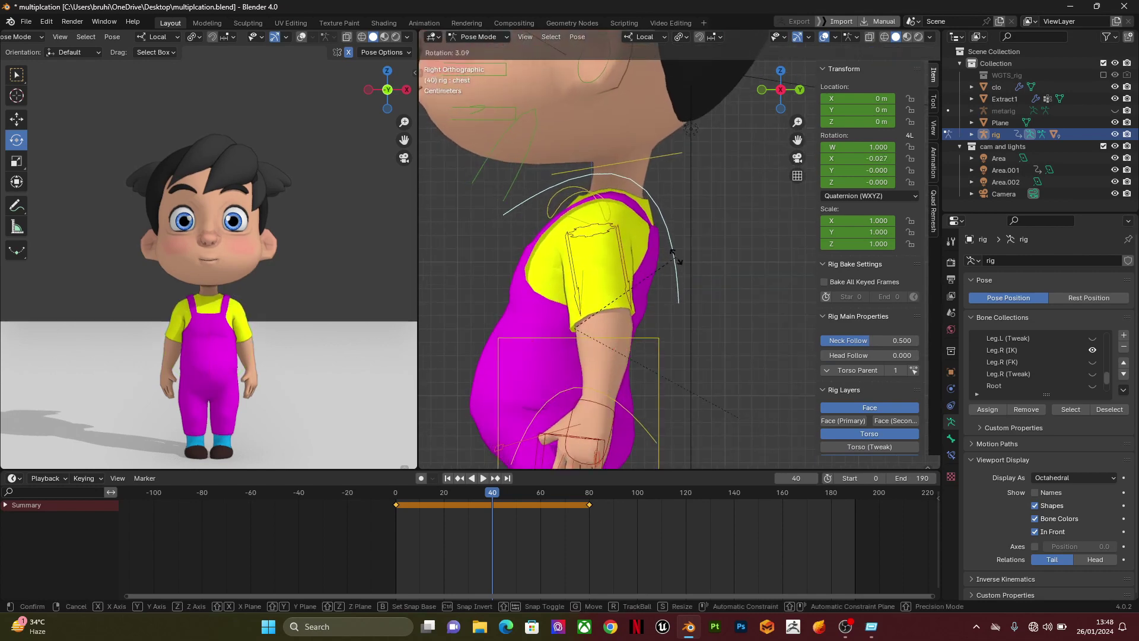
pyautogui.press('Escape')
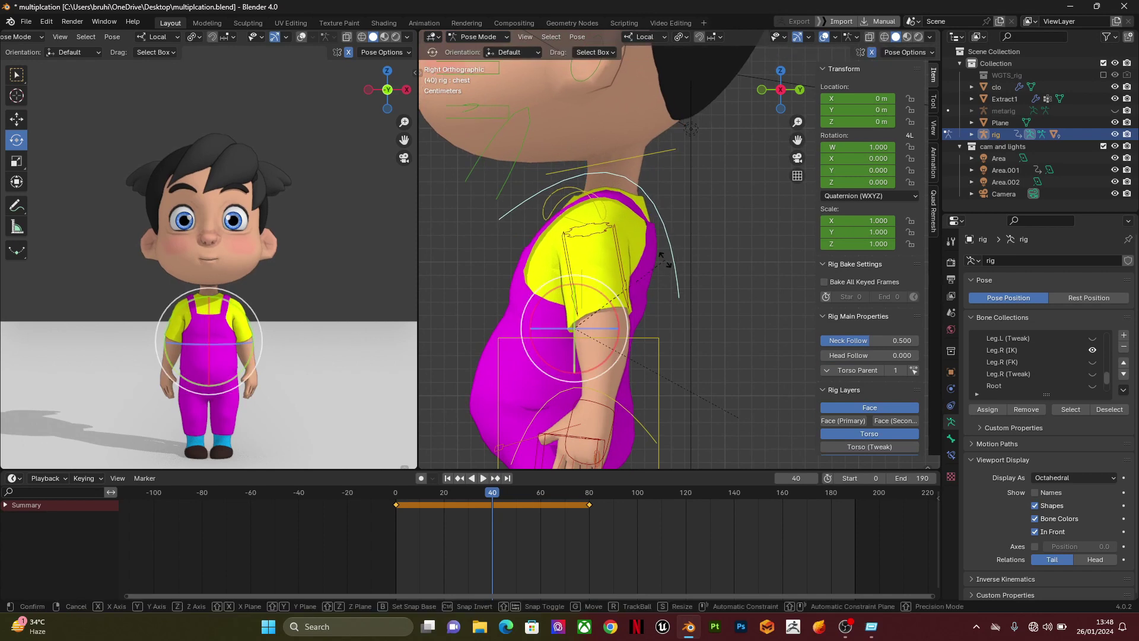
pyautogui.press('r')
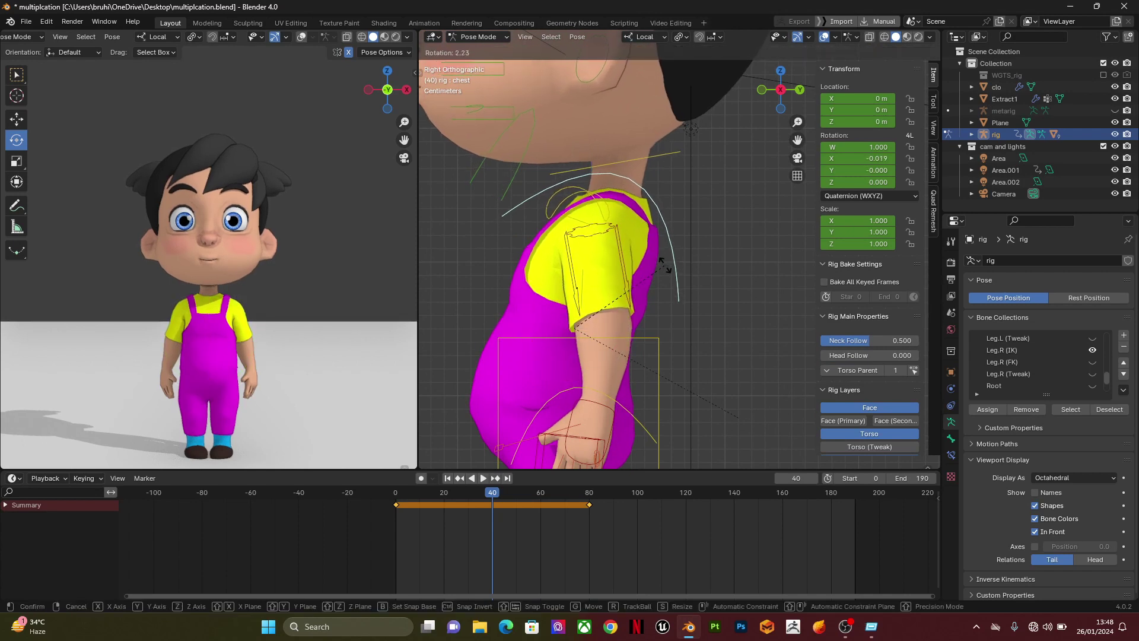
pyautogui.click(664, 267)
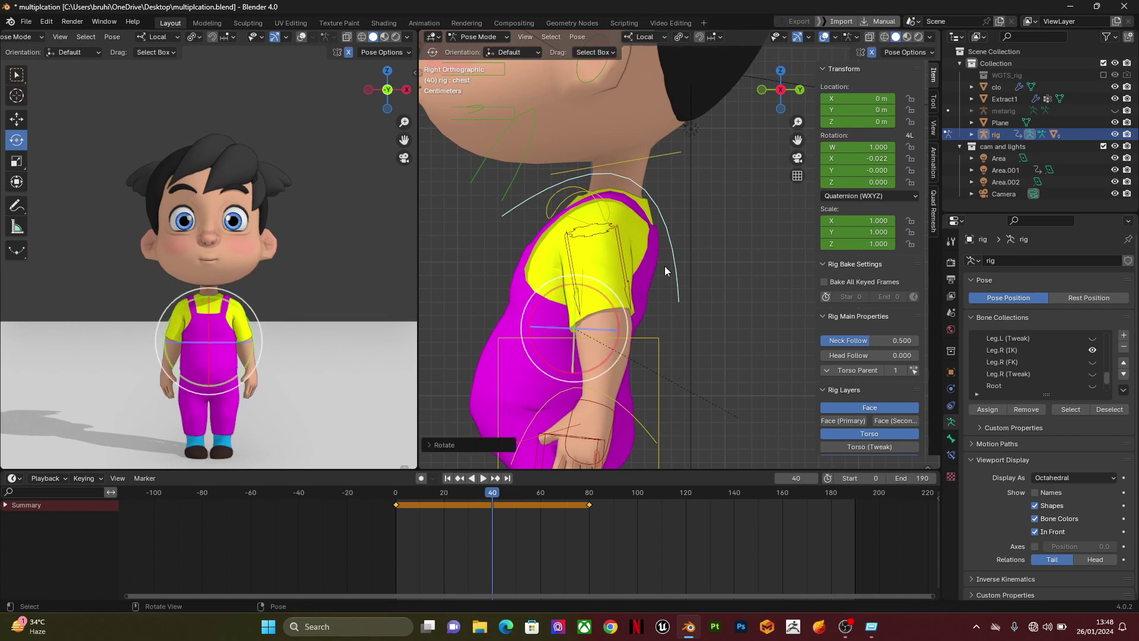
pyautogui.press('i')
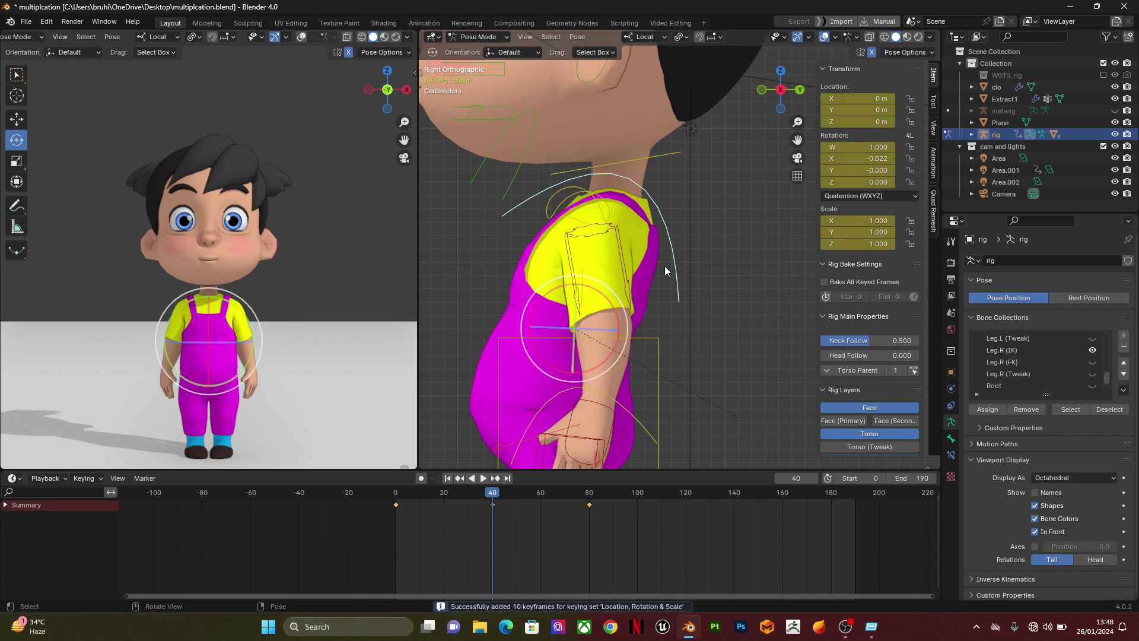
pyautogui.click(762, 90)
pyautogui.keyDown('shift'); pyautogui.moveTo(547, 294); pyautogui.dragTo(614, 295, button='middle'); pyautogui.keyUp('shift')
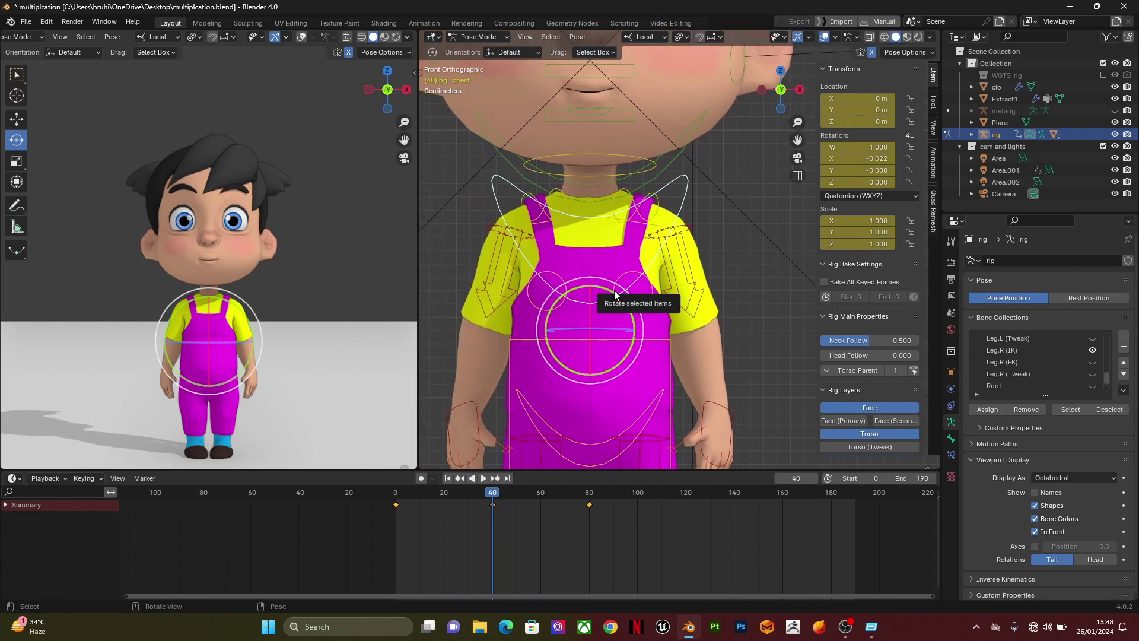
# Step: Rotate the left shoulder control about 5.53° on X at frame 40
pyautogui.click(636, 188)
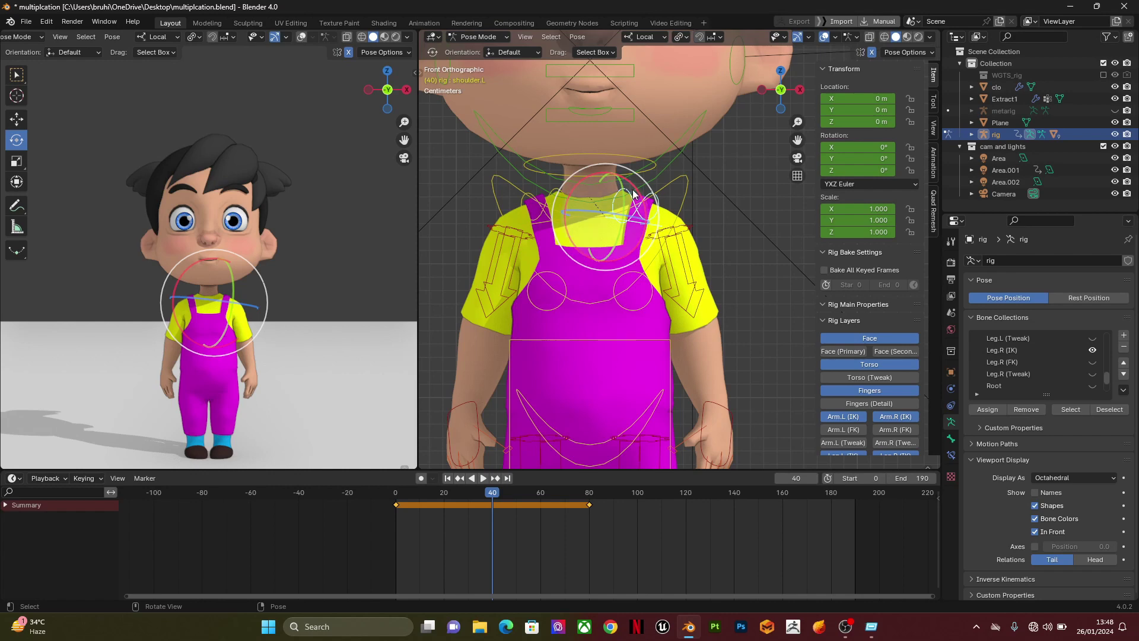
pyautogui.moveTo(645, 200); pyautogui.dragTo(642, 194)
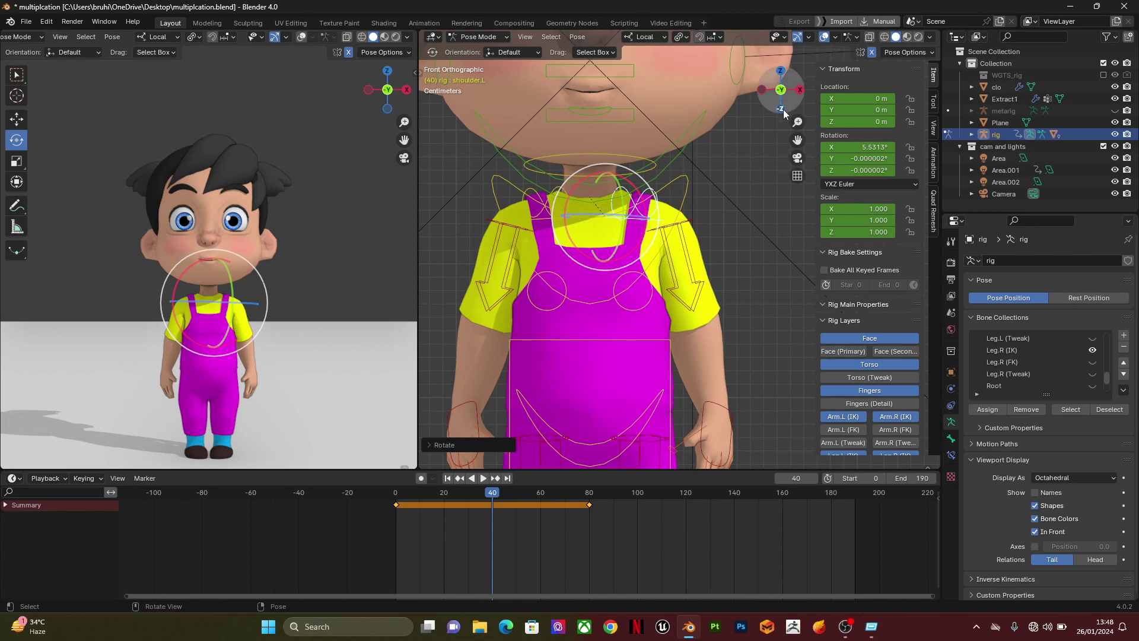
pyautogui.scroll(-4, 693, 279)
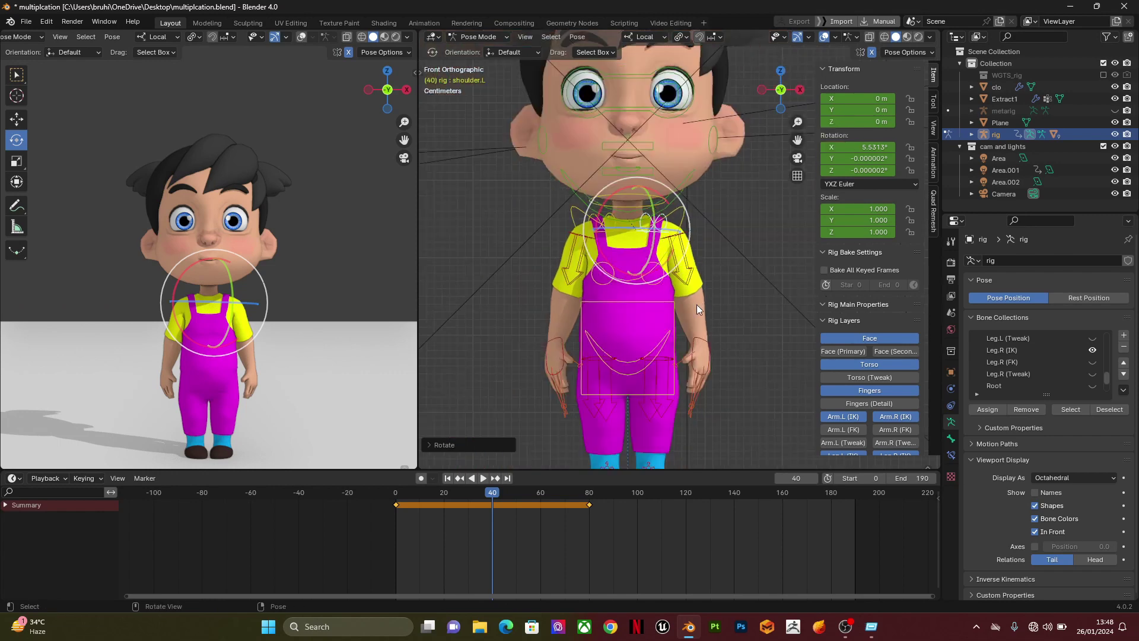
pyautogui.scroll(4, 676, 258)
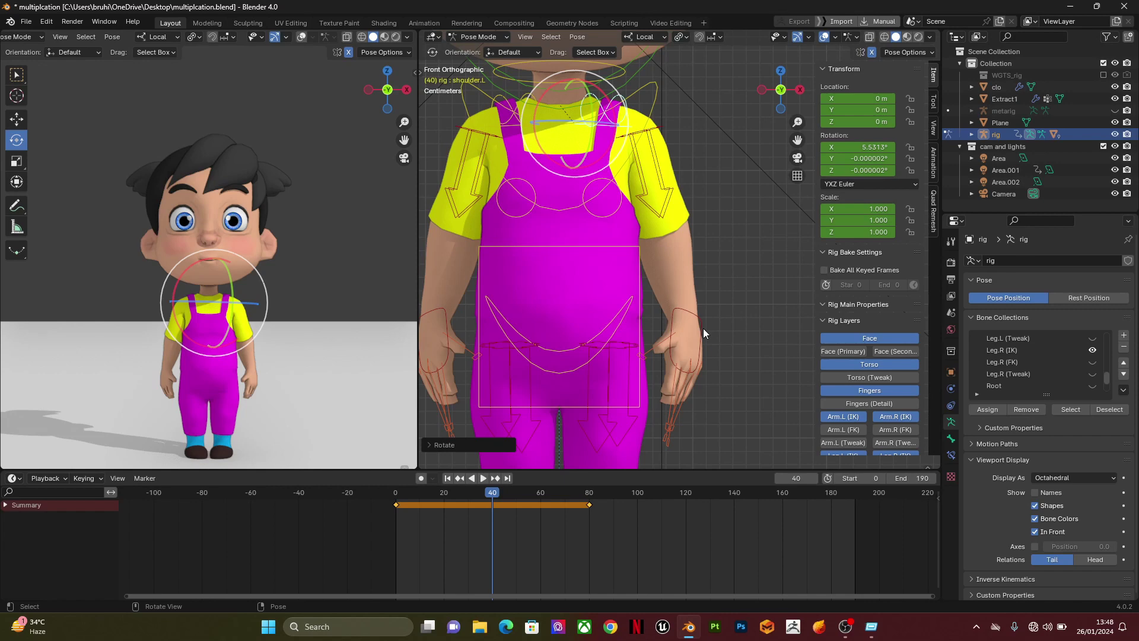
# Step: Nudge hand_ik.L into place, key all bones at frame 40, and scrub to preview
pyautogui.click(703, 329)
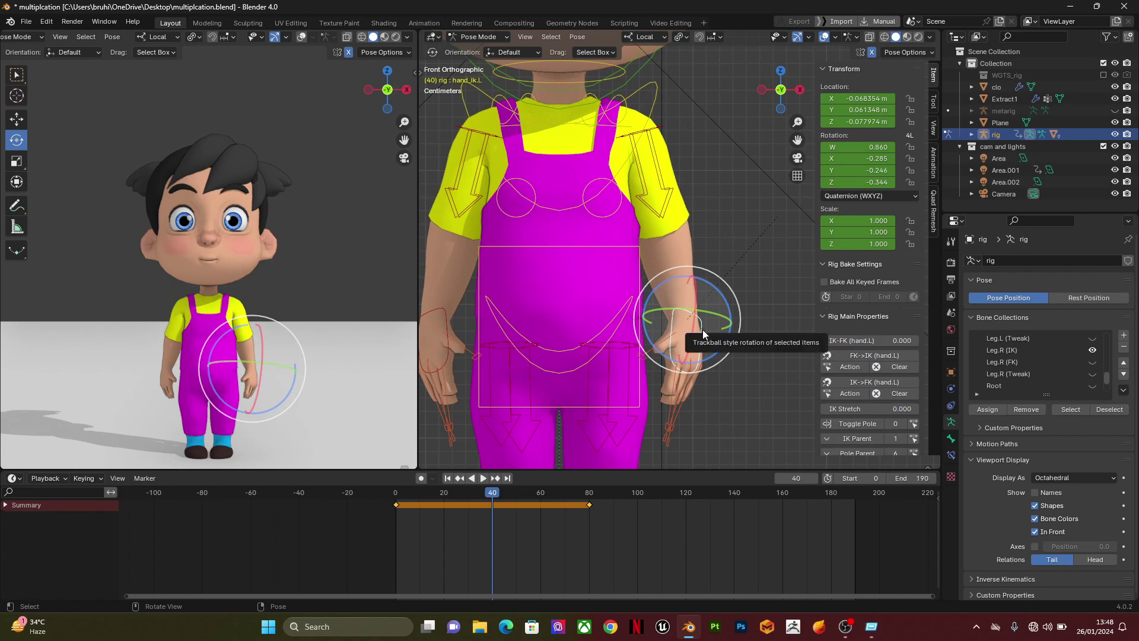
pyautogui.press('g')
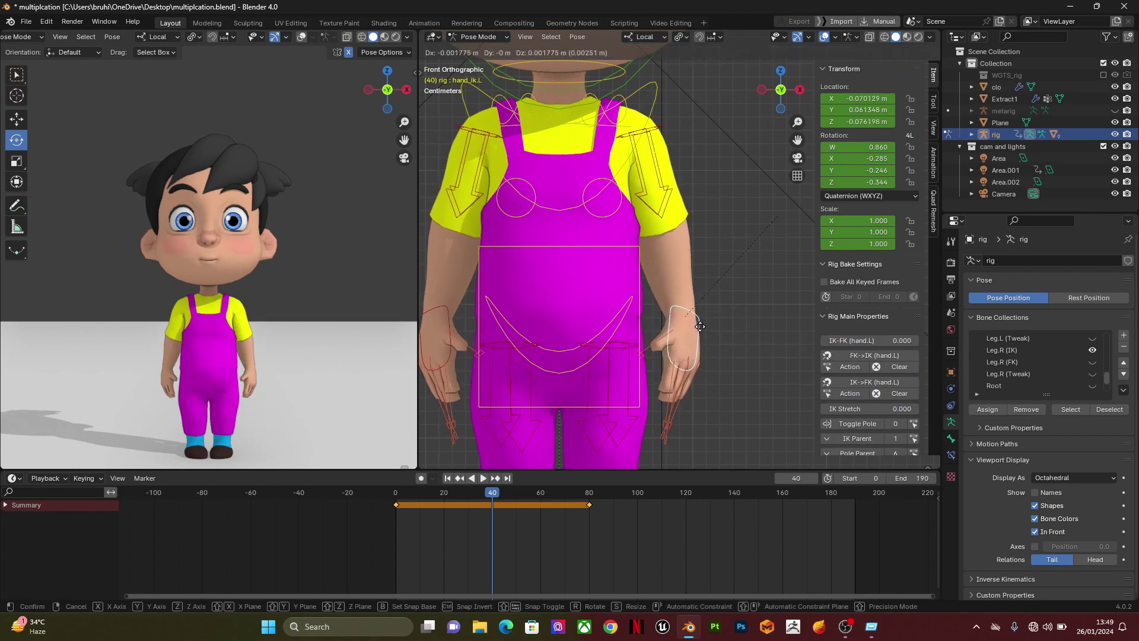
pyautogui.click(699, 326)
pyautogui.press('a')
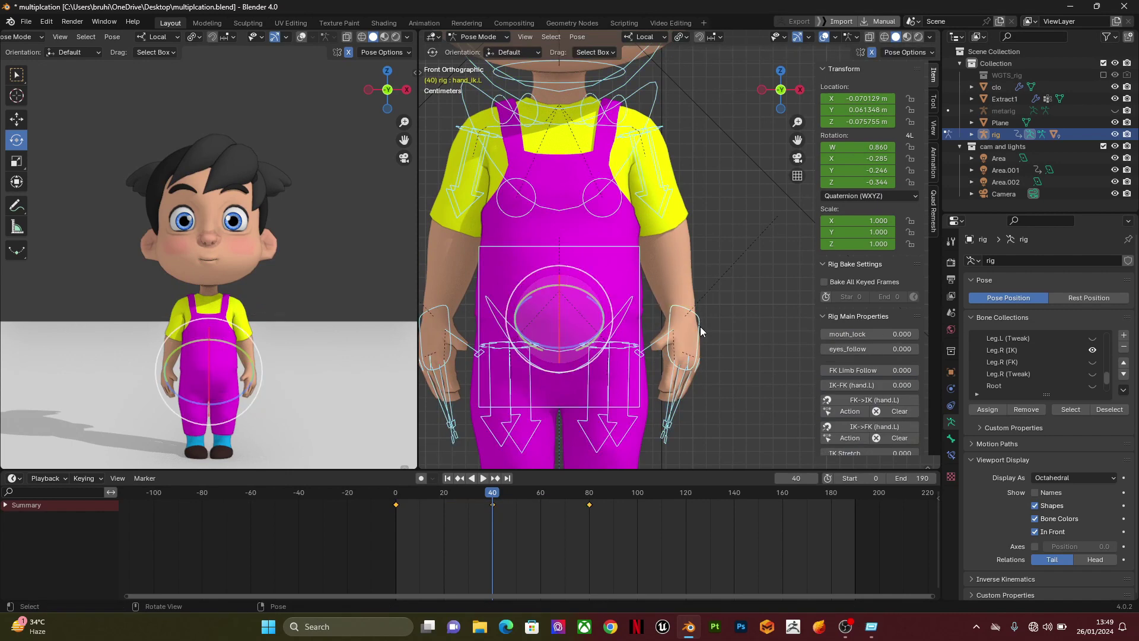
pyautogui.press('i')
pyautogui.moveTo(507, 490); pyautogui.dragTo(399, 521)
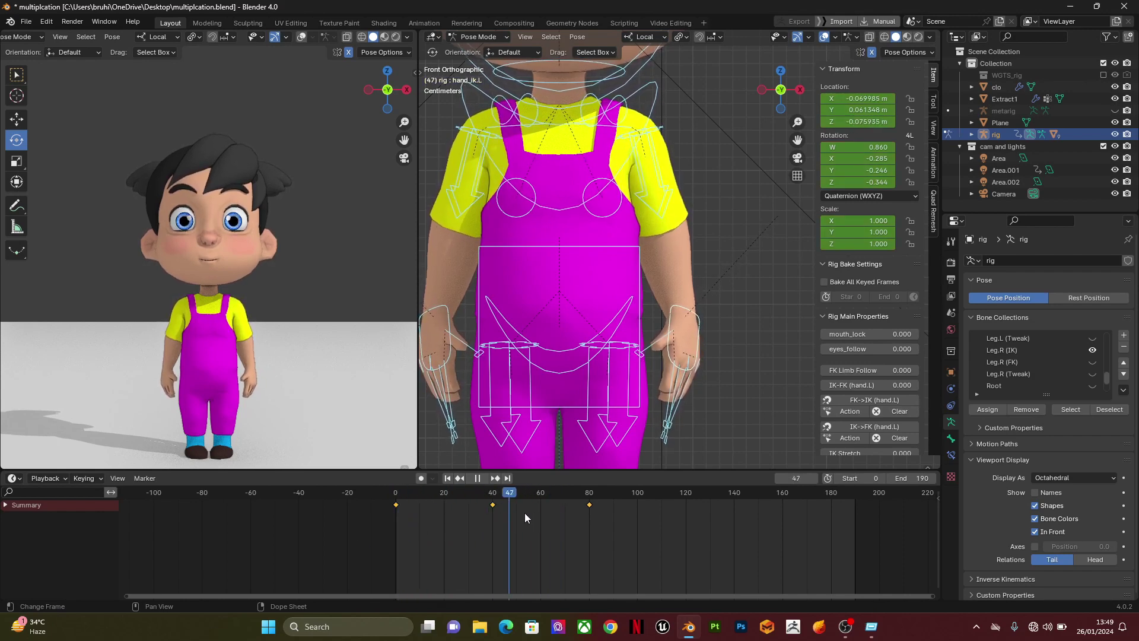
# Step: Stop playback, set the timeline End frame to 80, and play the breathing loop
pyautogui.press('space')
pyautogui.click(920, 475)
pyautogui.write('80')
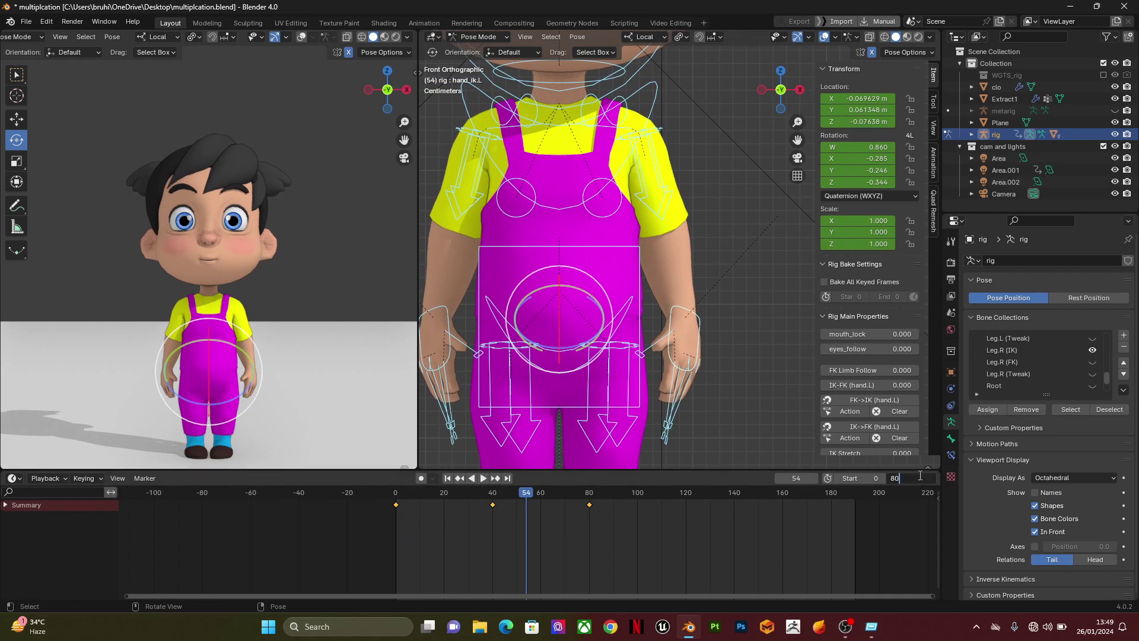
pyautogui.press('Return')
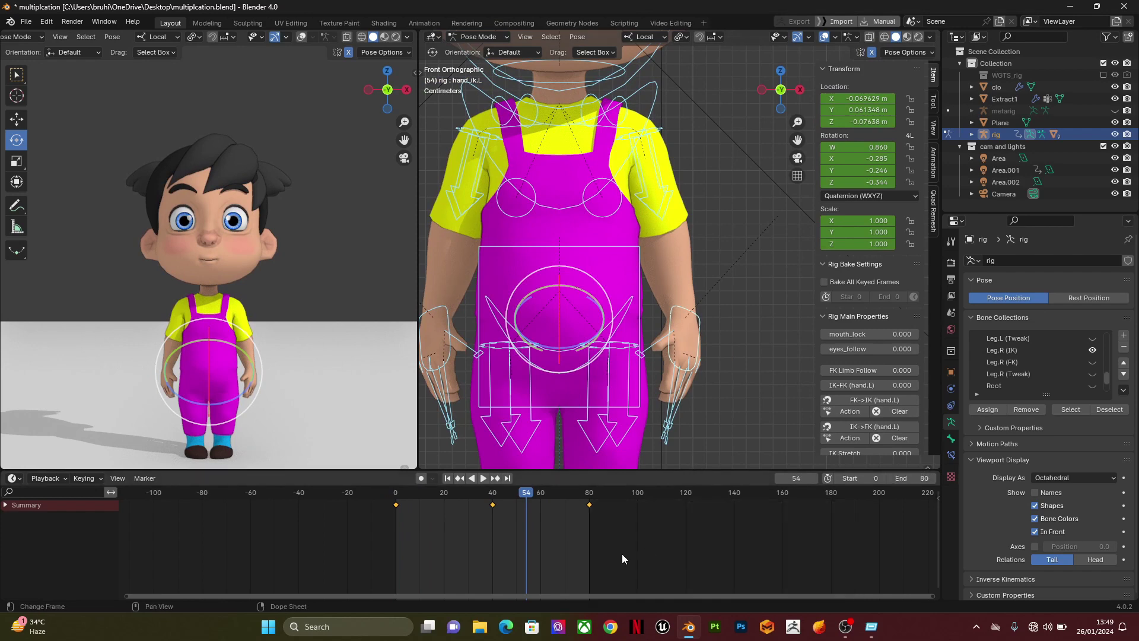
pyautogui.click(484, 479)
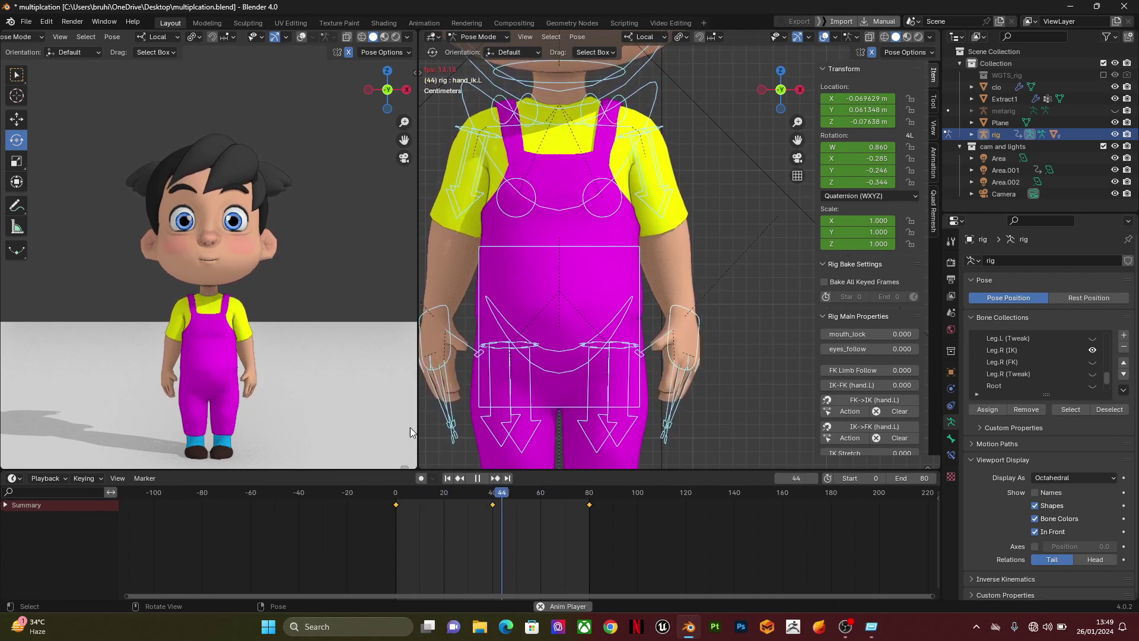
# Step: Stop playback, return to frame 40, and view the character from the right side
pyautogui.press('space')
pyautogui.click(459, 478)
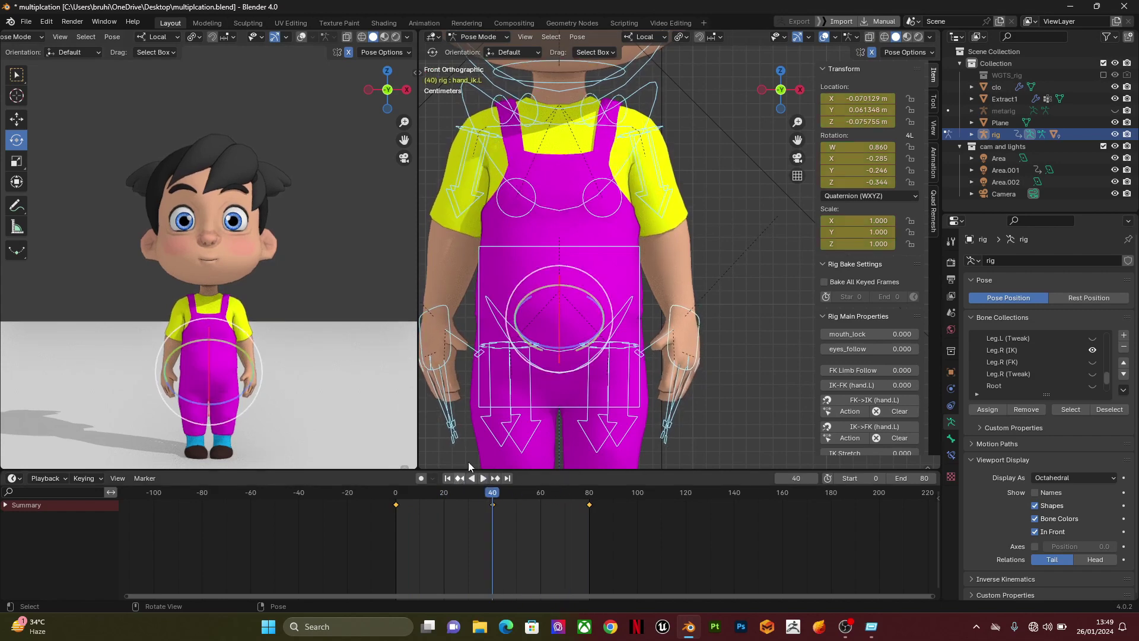
pyautogui.keyDown('shift'); pyautogui.moveTo(553, 305); pyautogui.dragTo(554, 380, button='middle'); pyautogui.keyUp('shift')
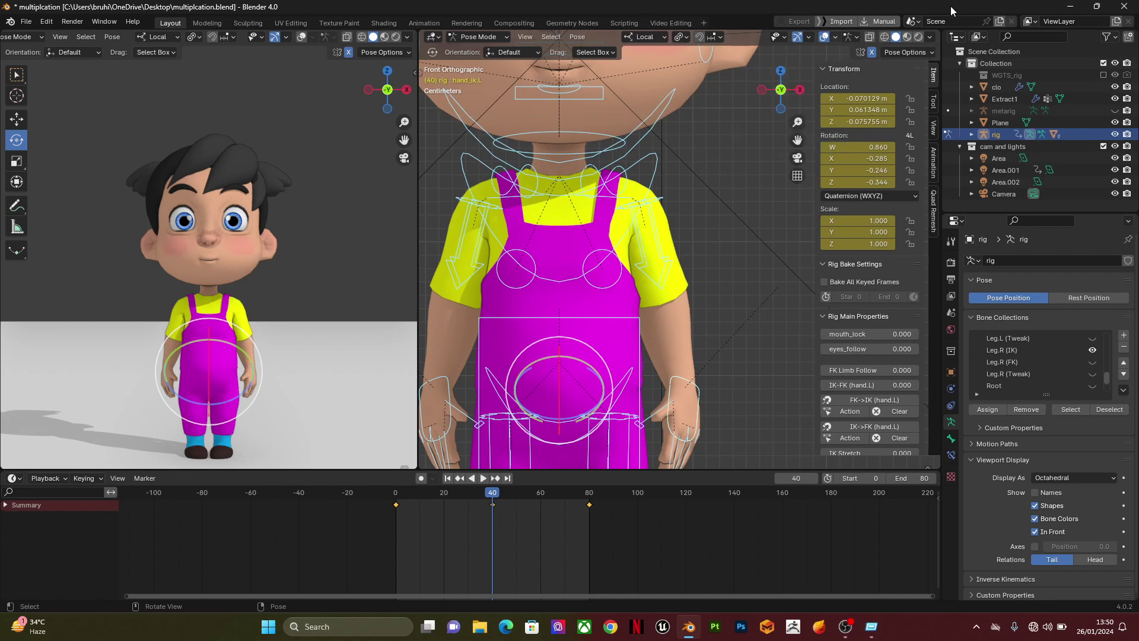
pyautogui.click(799, 91)
pyautogui.scroll(-3, 703, 152)
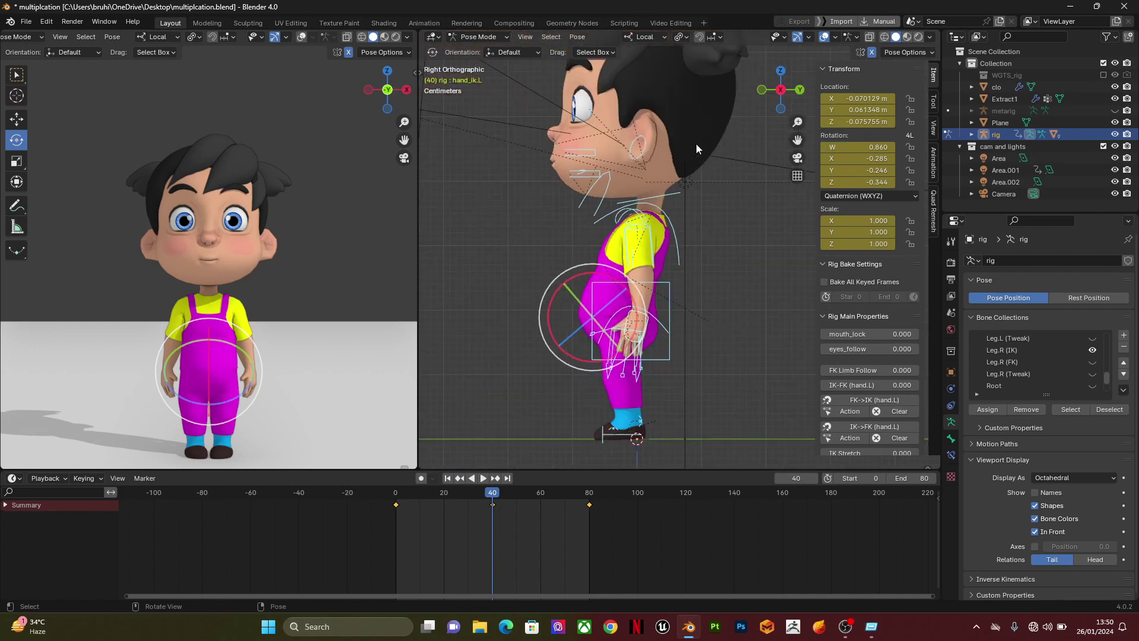
pyautogui.scroll(4, 667, 158)
# Step: Tilt the head bone slightly, keyframe the pose at frame 40, and replay the animation
pyautogui.click(684, 150)
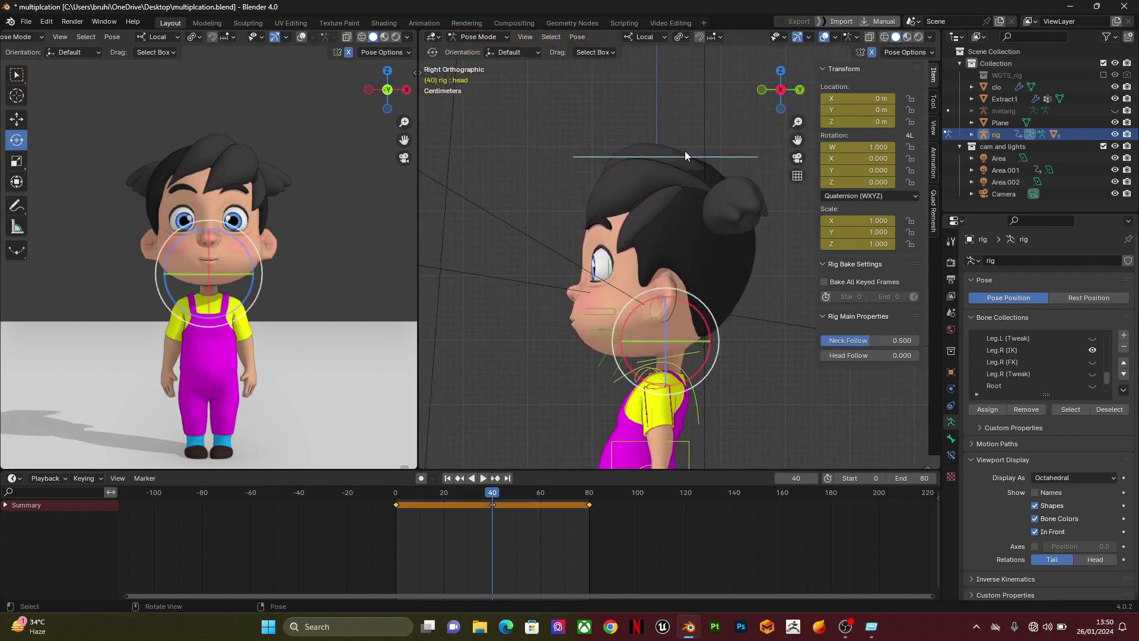
pyautogui.scroll(2, 639, 221)
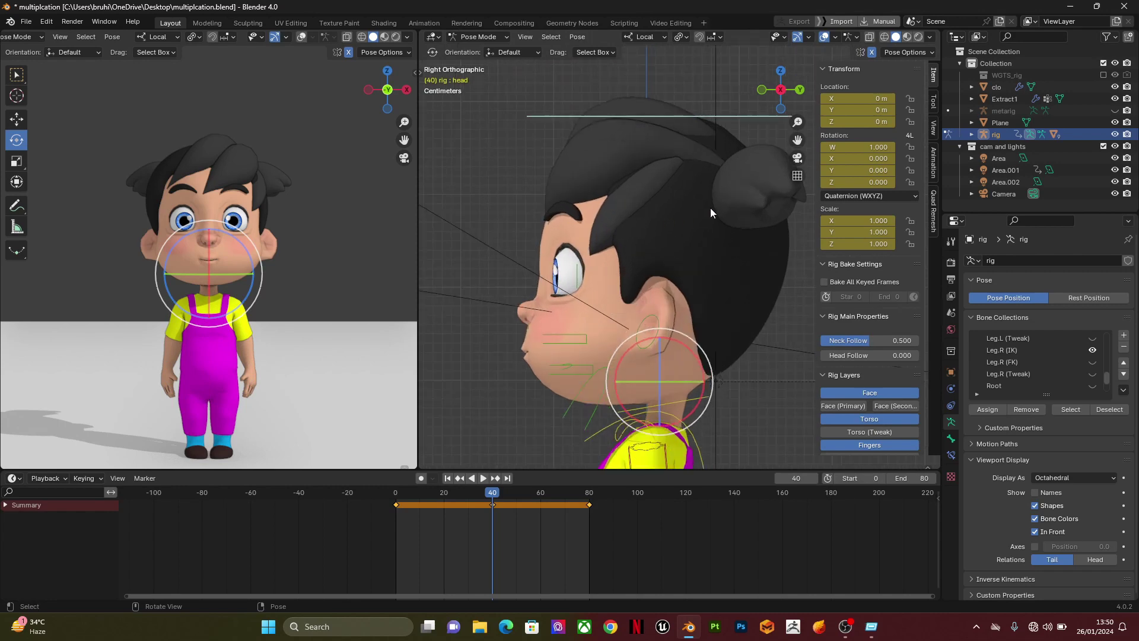
pyautogui.press('r')
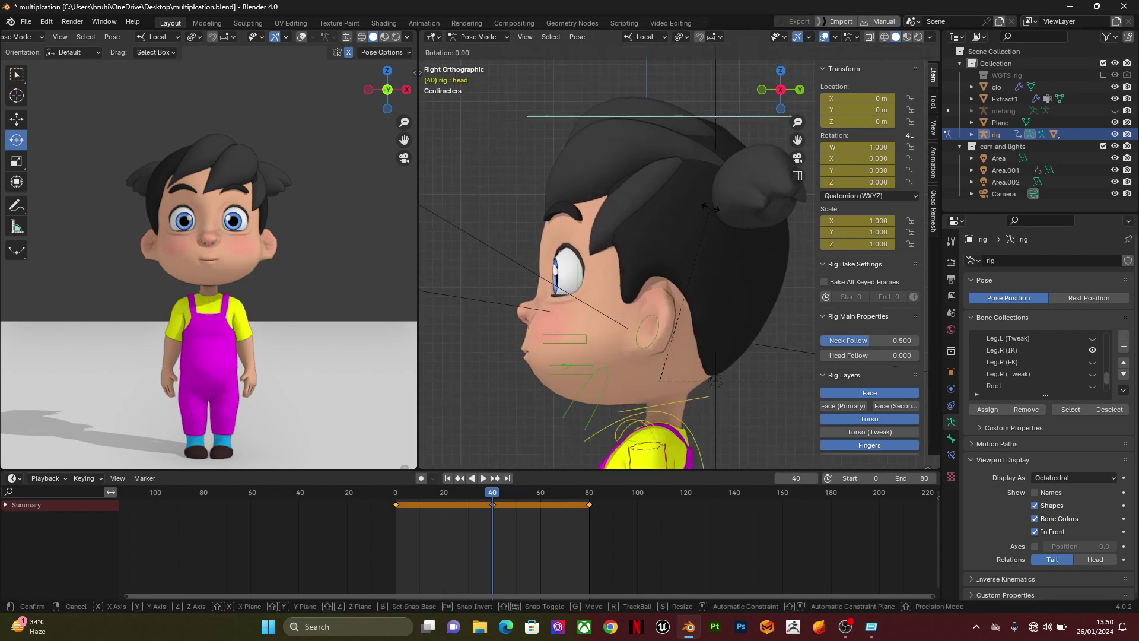
pyautogui.moveTo(710, 220)
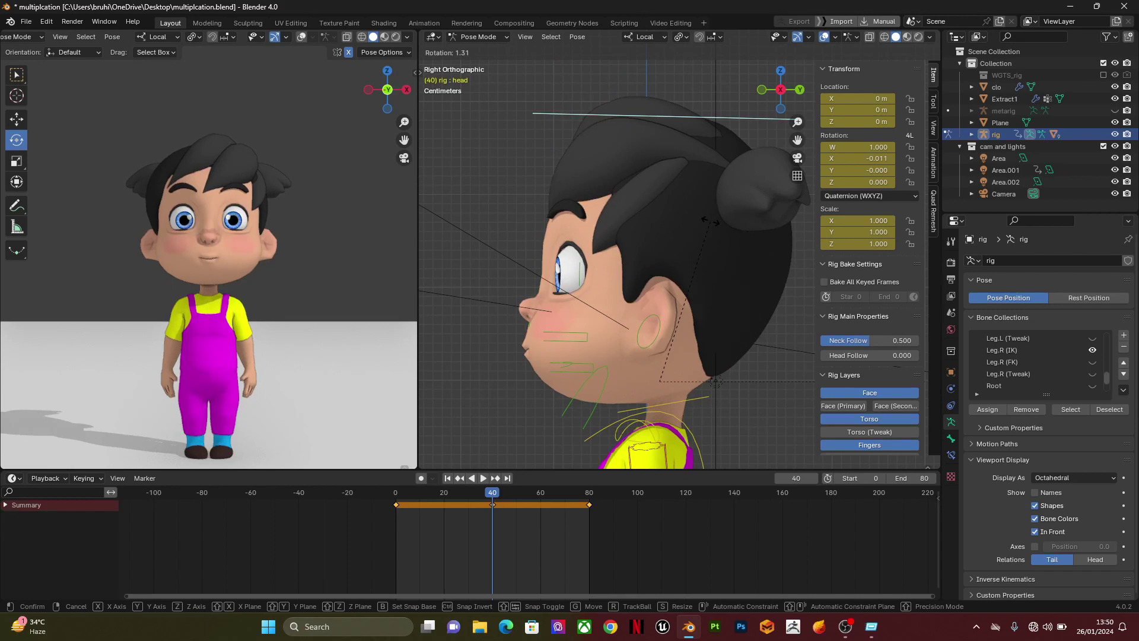
pyautogui.click(710, 222)
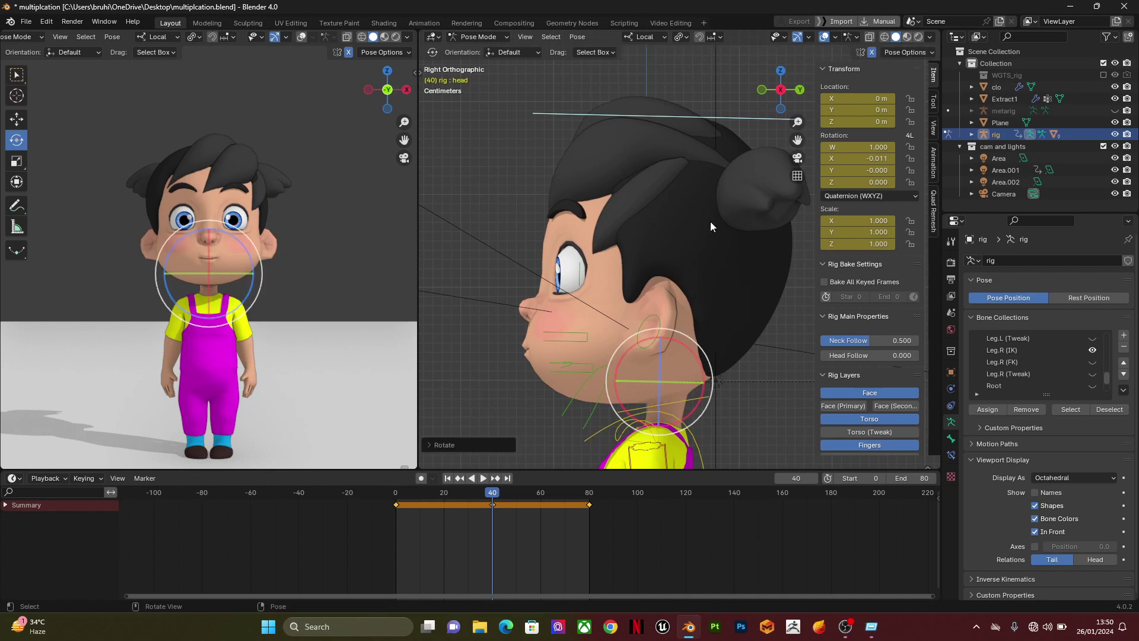
pyautogui.click(710, 222)
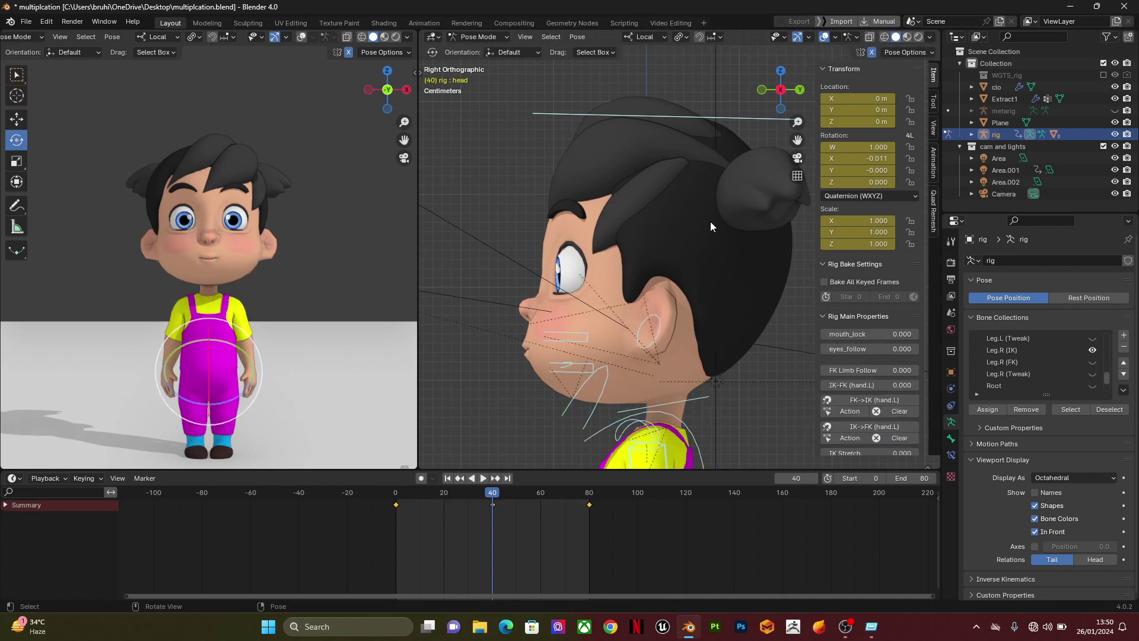
pyautogui.press('i')
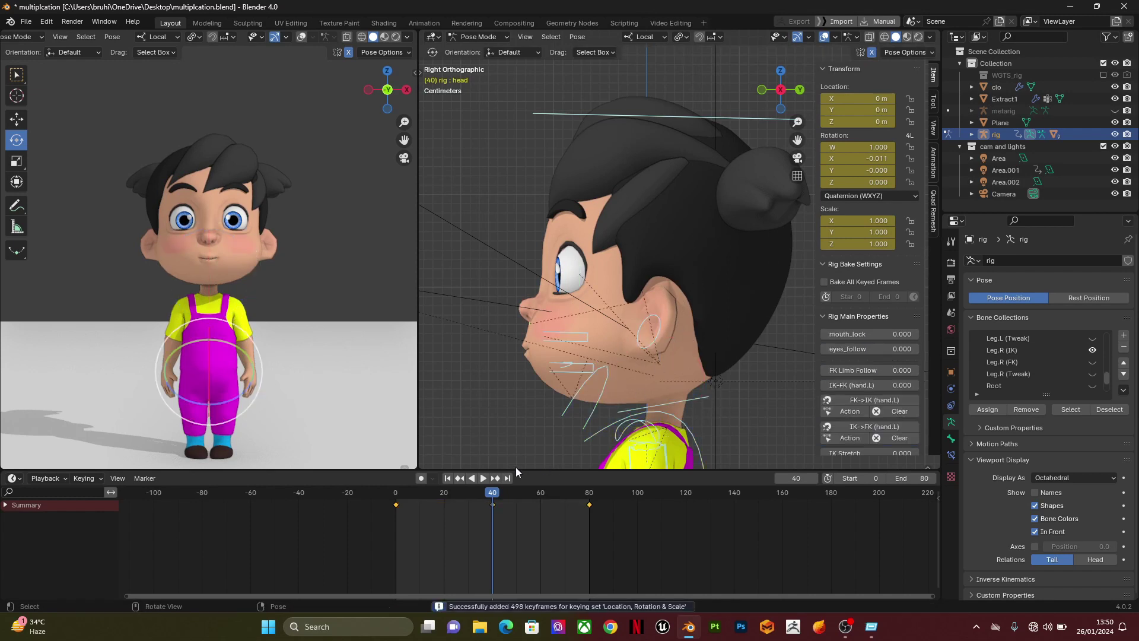
pyautogui.click(481, 478)
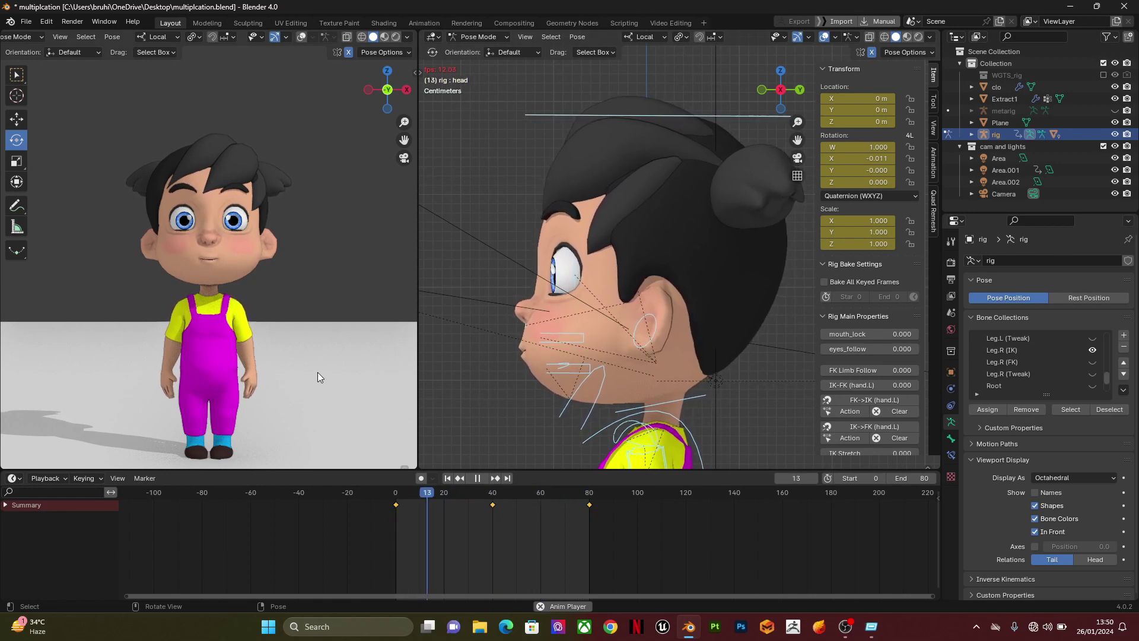
# Step: Watch the 80-frame breathing loop play back with the head tilting gently
pyautogui.scroll(-3, 318, 375)
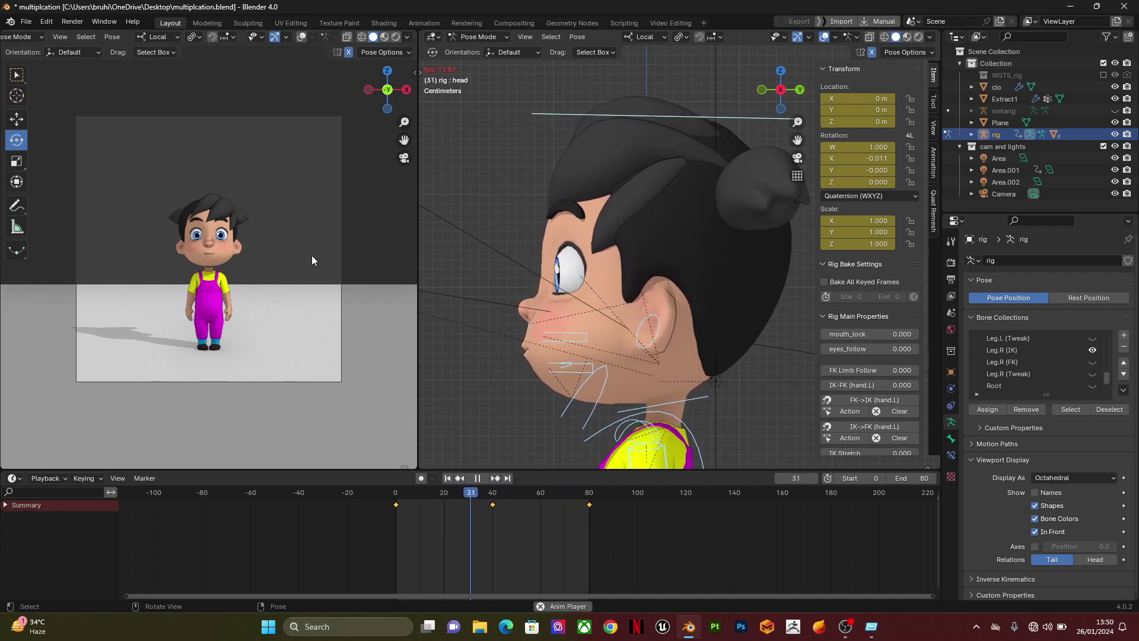
pyautogui.scroll(4, 307, 253)
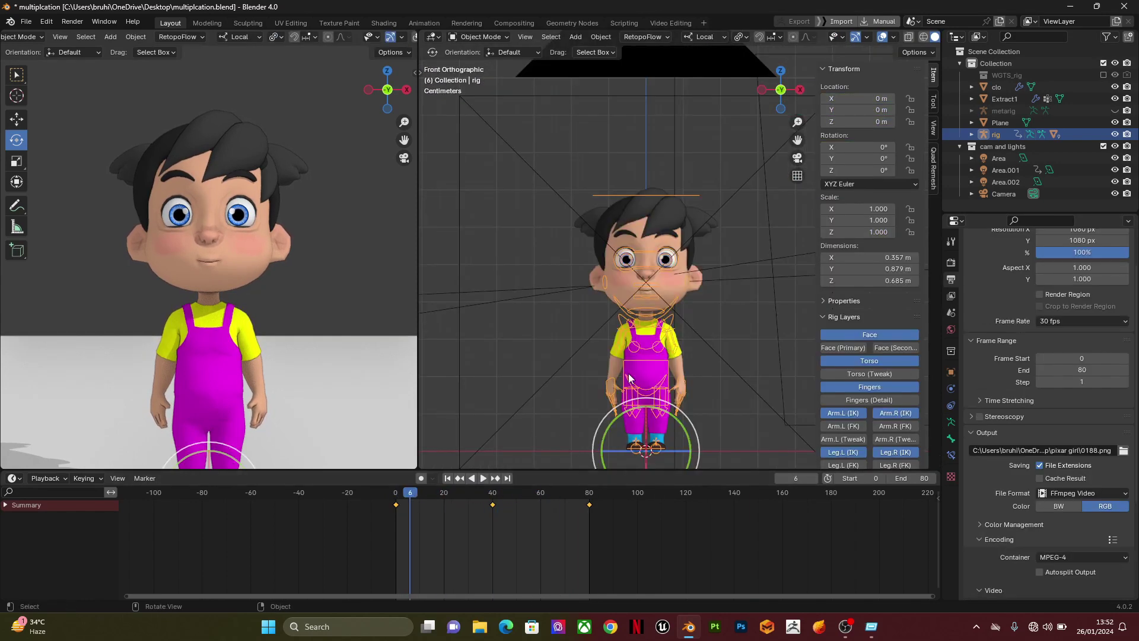
# Step: Duplicate the keyframes at 0, 40 and 80 to frames 80, 120 and 160
pyautogui.scroll(5, 631, 373)
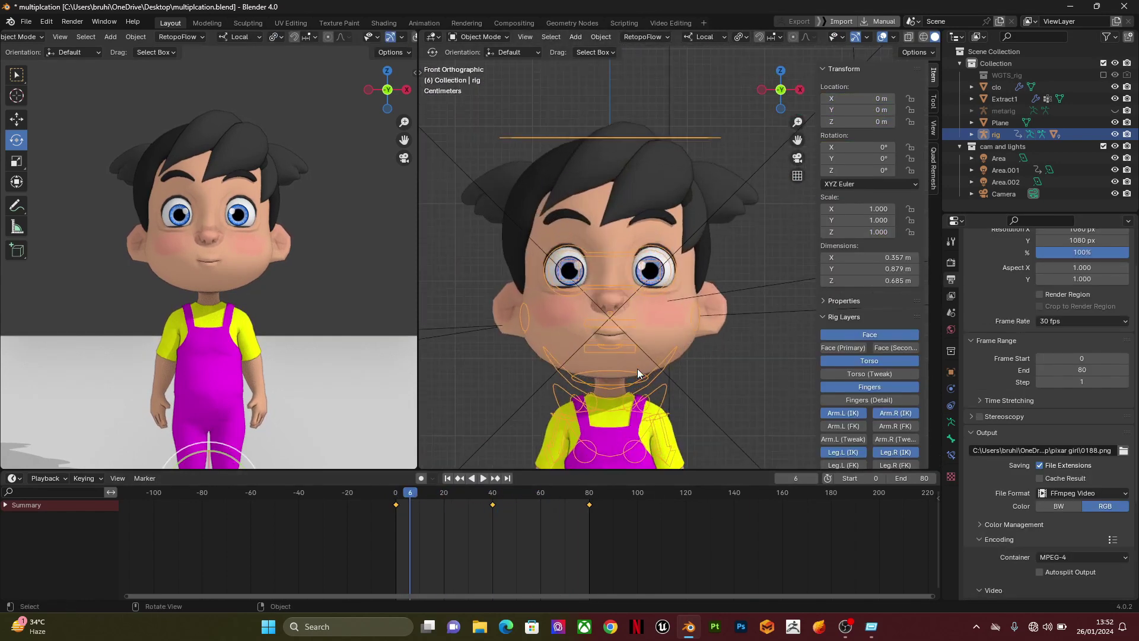
pyautogui.scroll(-3, 637, 368)
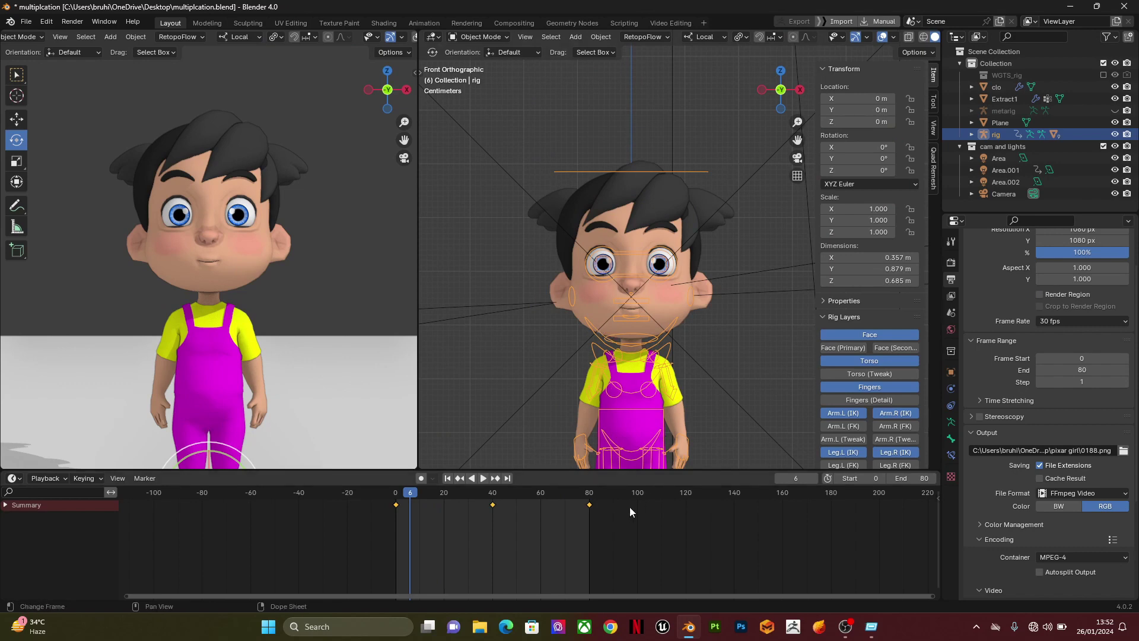
pyautogui.moveTo(620, 531); pyautogui.dragTo(447, 501)
pyautogui.hotkey('shift', 'd')
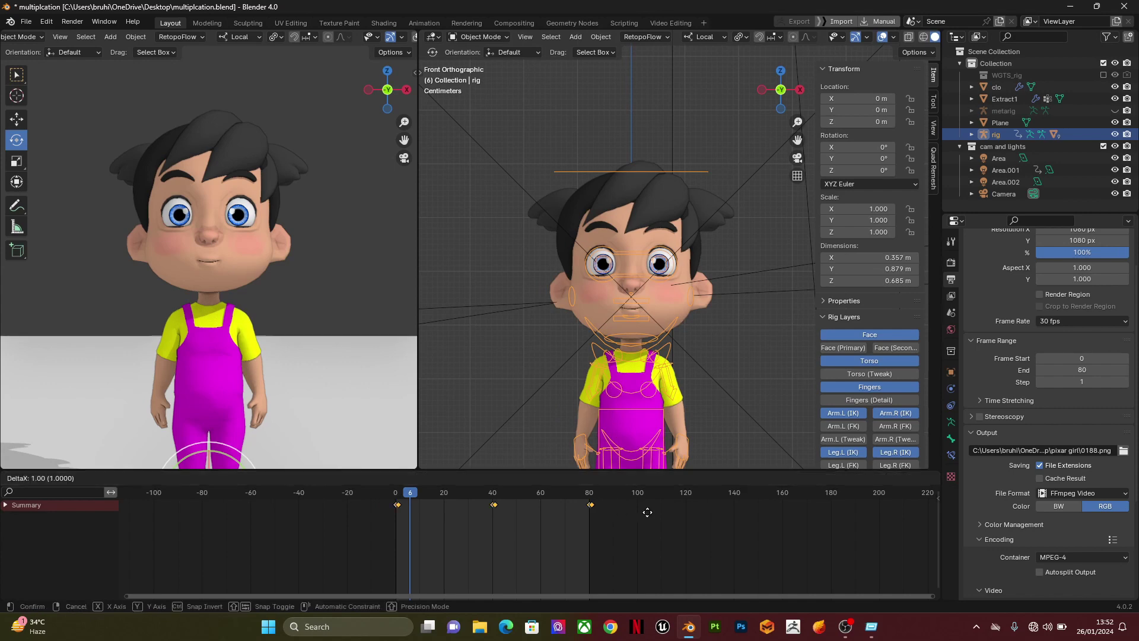
pyautogui.click(798, 512)
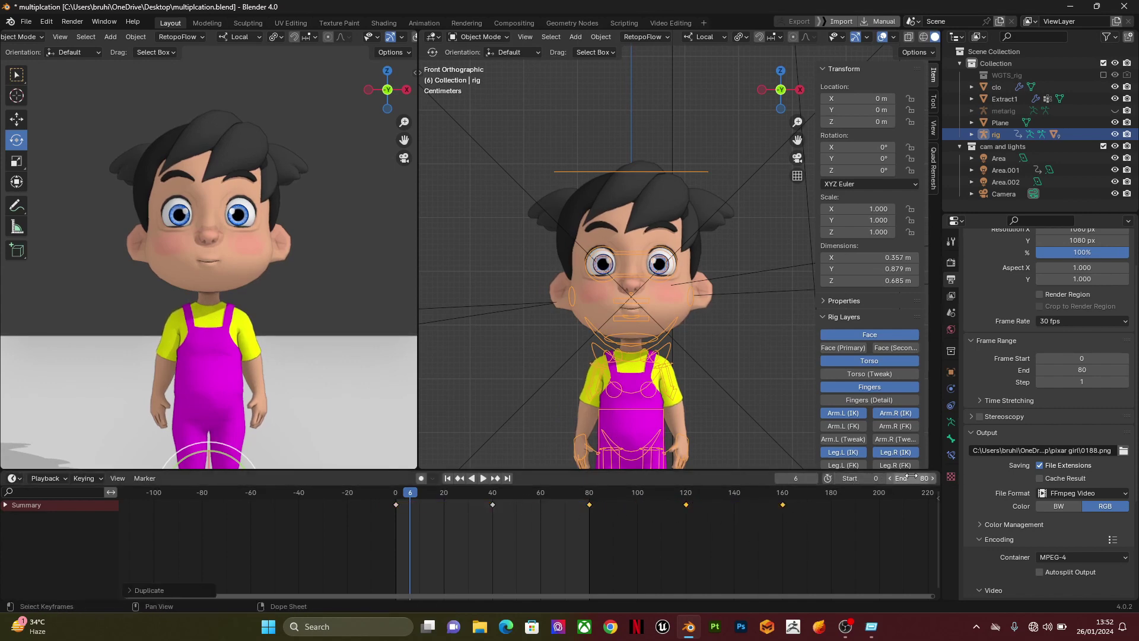
# Step: Set the animation end frame to 160 and play the looping animation
pyautogui.write('12')
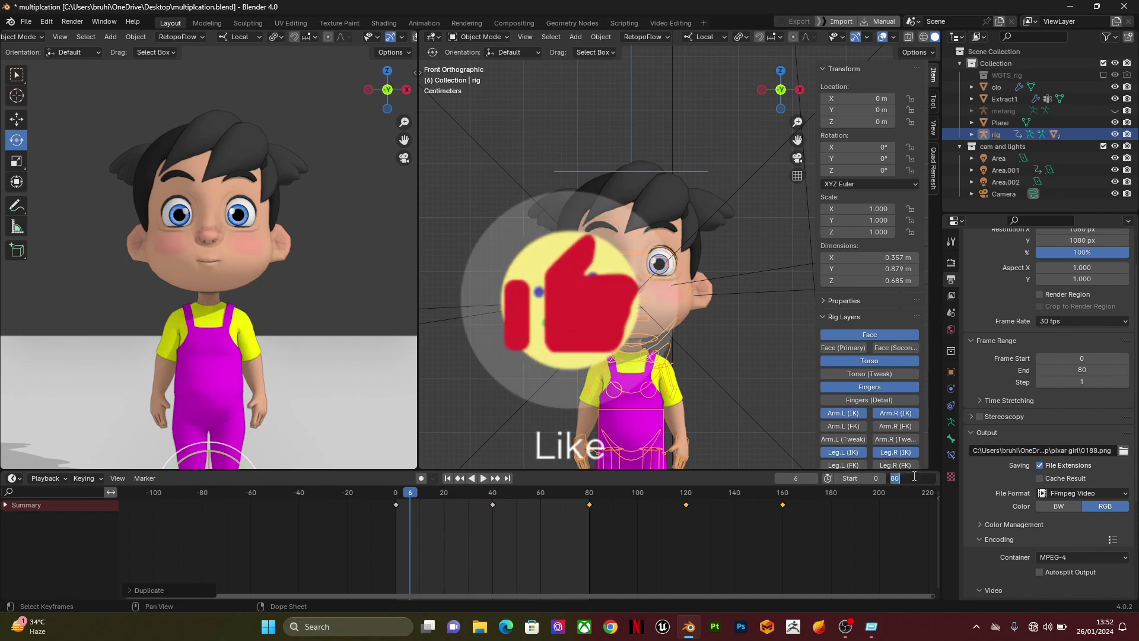
pyautogui.write('0')
pyautogui.press('Return')
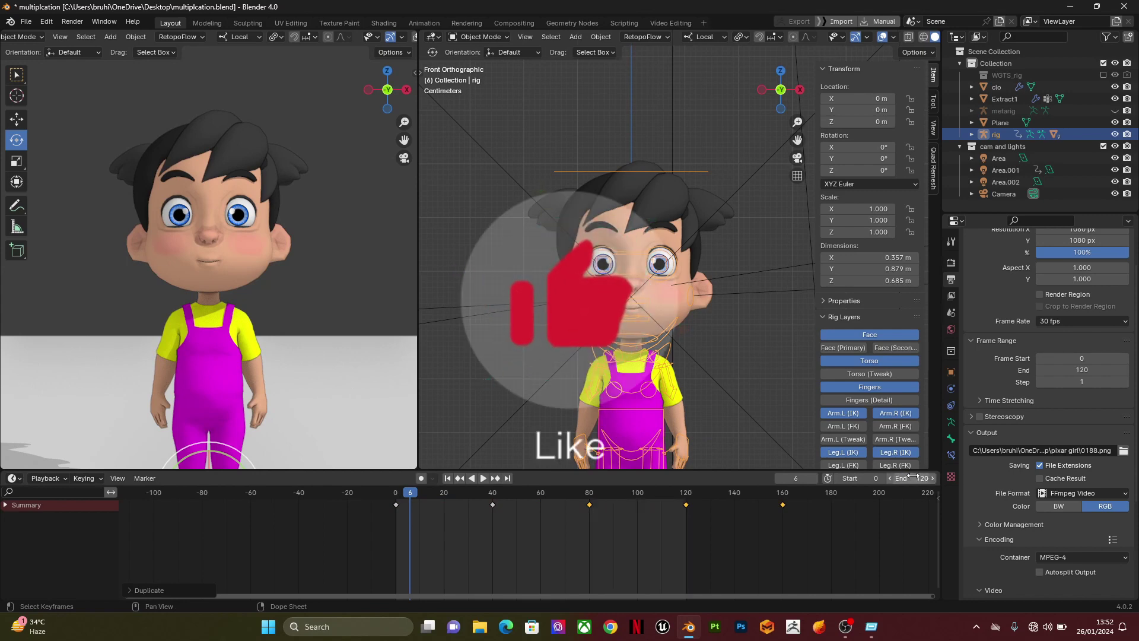
pyautogui.click(912, 477)
pyautogui.write('160')
pyautogui.press('Return')
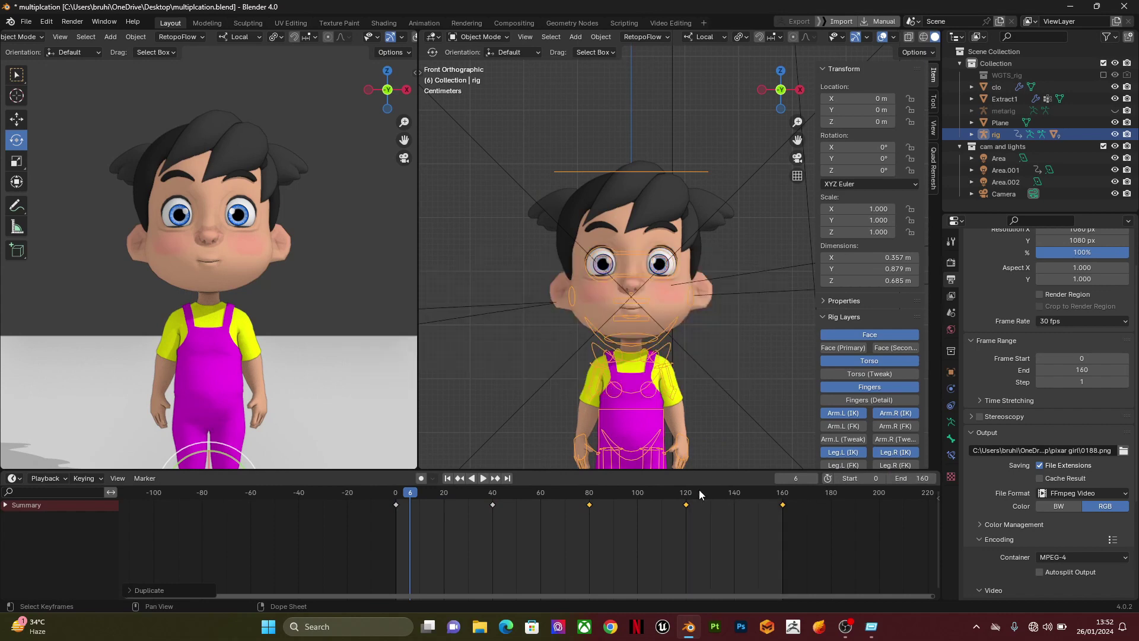
pyautogui.click(482, 478)
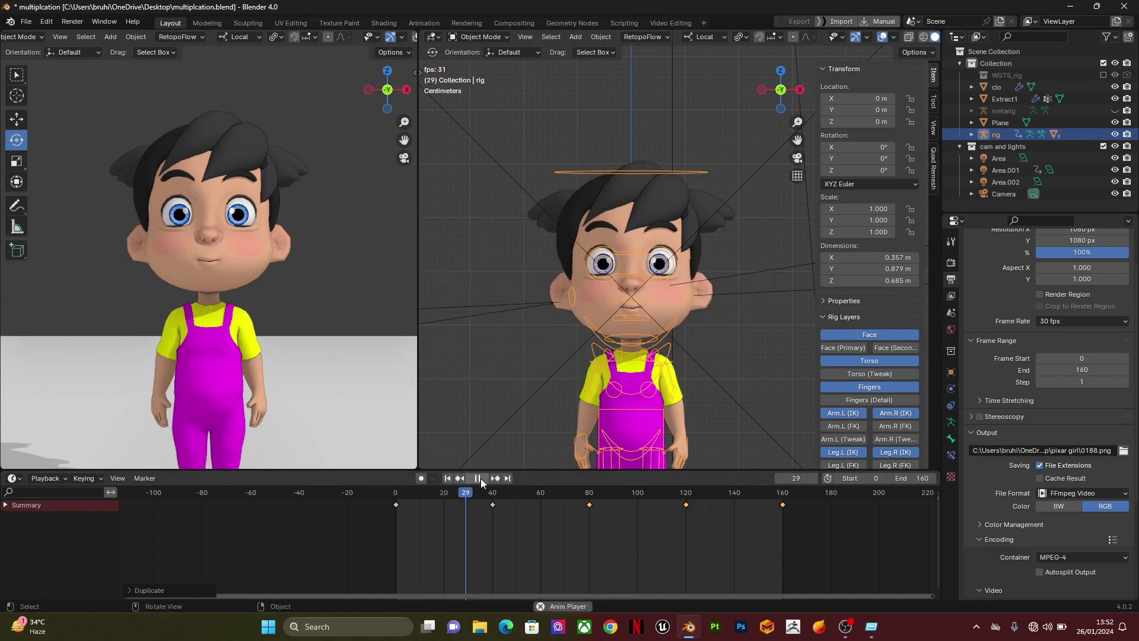